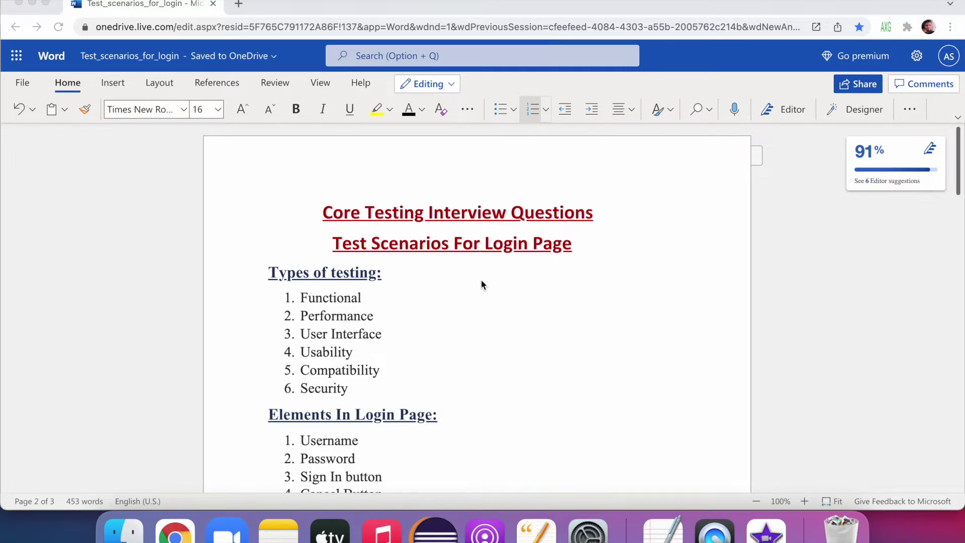
# Step: Add "SSO login" as a new numbered item after "Remember me checkbox" in the Elements In Login Page list
pyautogui.scroll(-1, 480, 284)
pyautogui.scroll(-3, 482, 278)
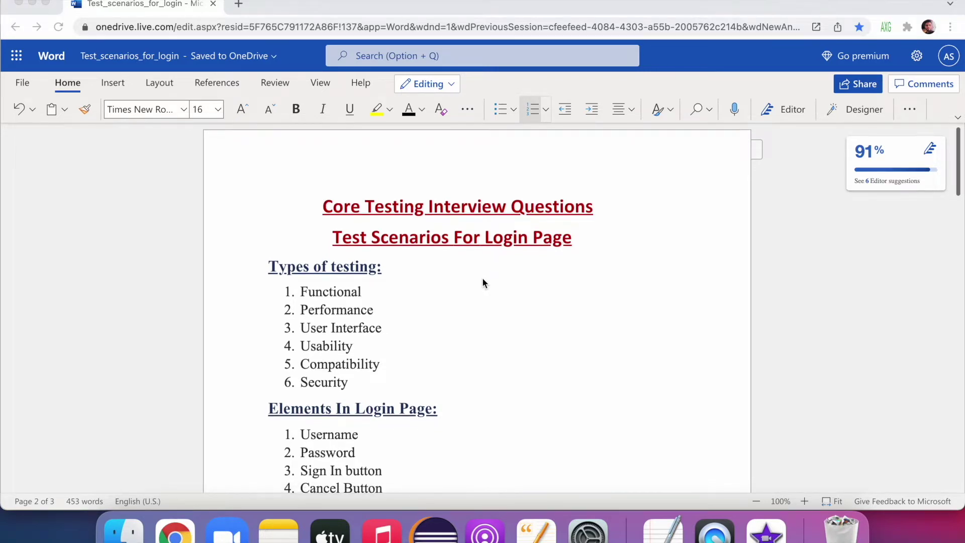
pyautogui.scroll(-3, 483, 276)
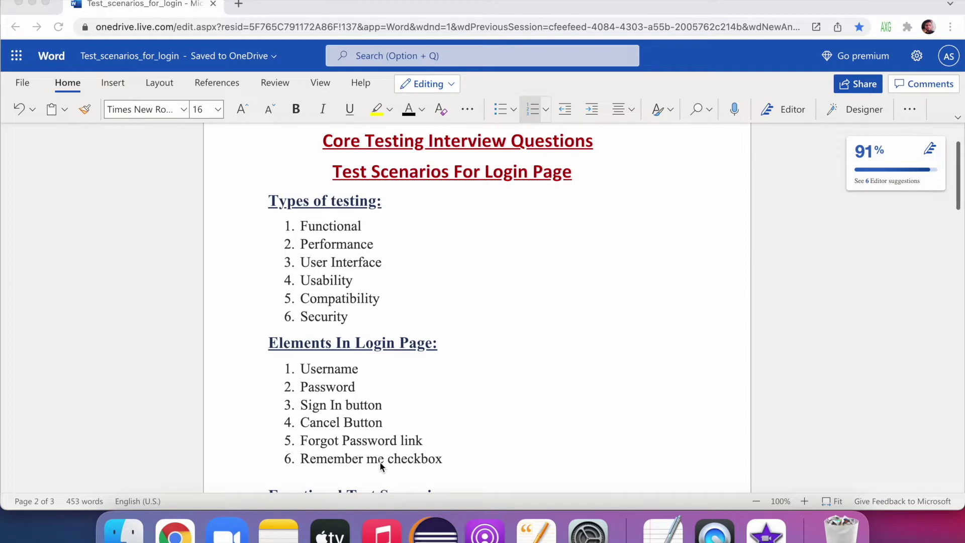
pyautogui.click(457, 459)
pyautogui.scroll(-1, 516, 388)
pyautogui.scroll(-3, 516, 388)
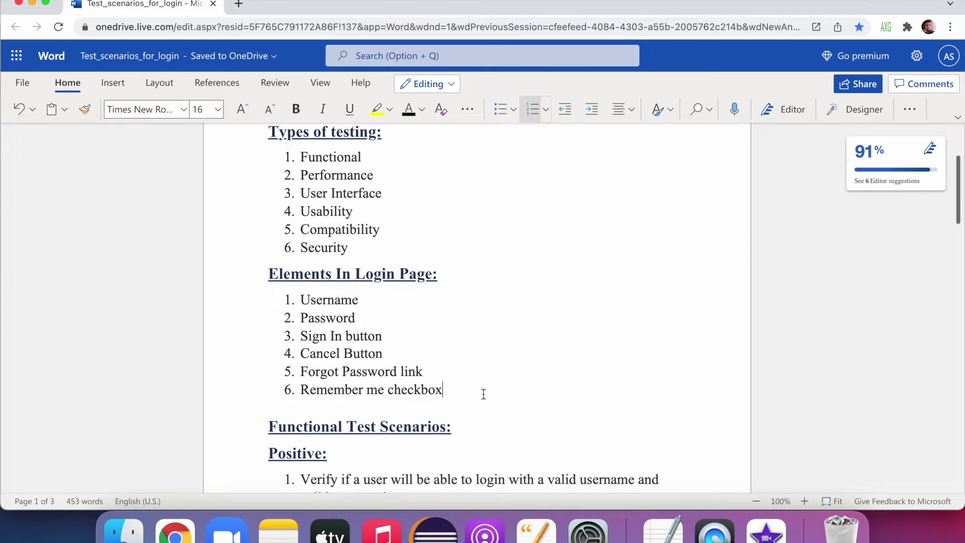
pyautogui.press('Return')
pyautogui.write('SS')
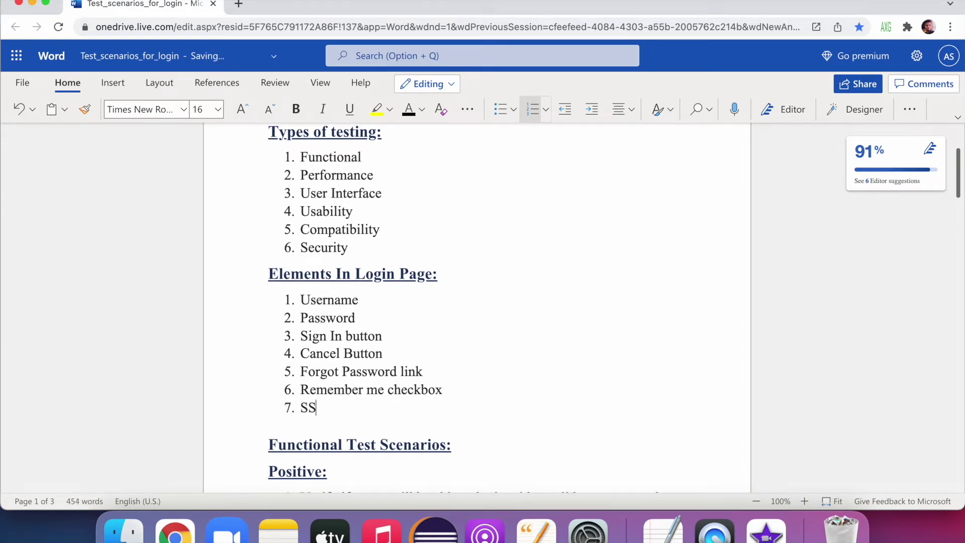
pyautogui.write('o')
pyautogui.press('BackSpace')
pyautogui.write('O login')
# Step: Add "Third Party login buttons" as the next numbered item after "SSO login"
pyautogui.press('Return')
pyautogui.write('T')
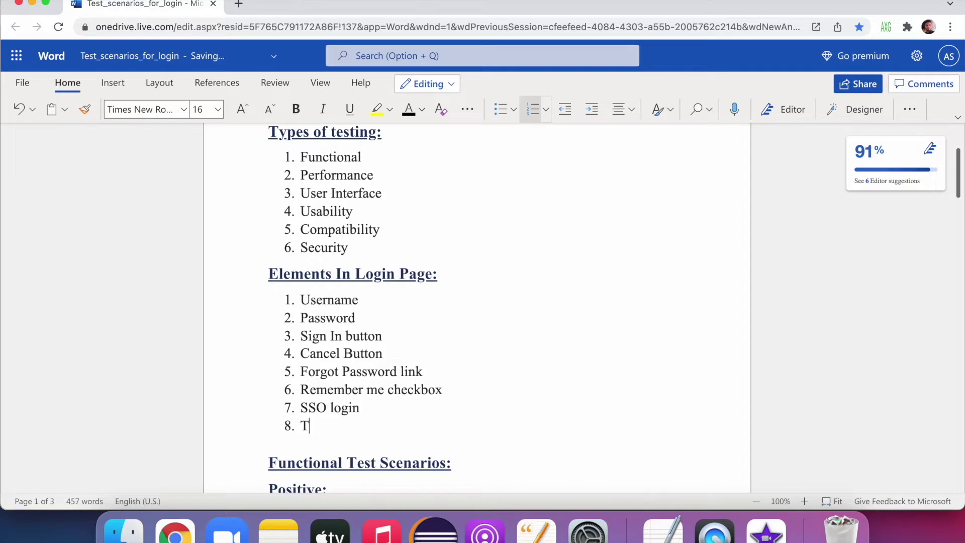
pyautogui.write('hird Party login')
pyautogui.write('buttons')
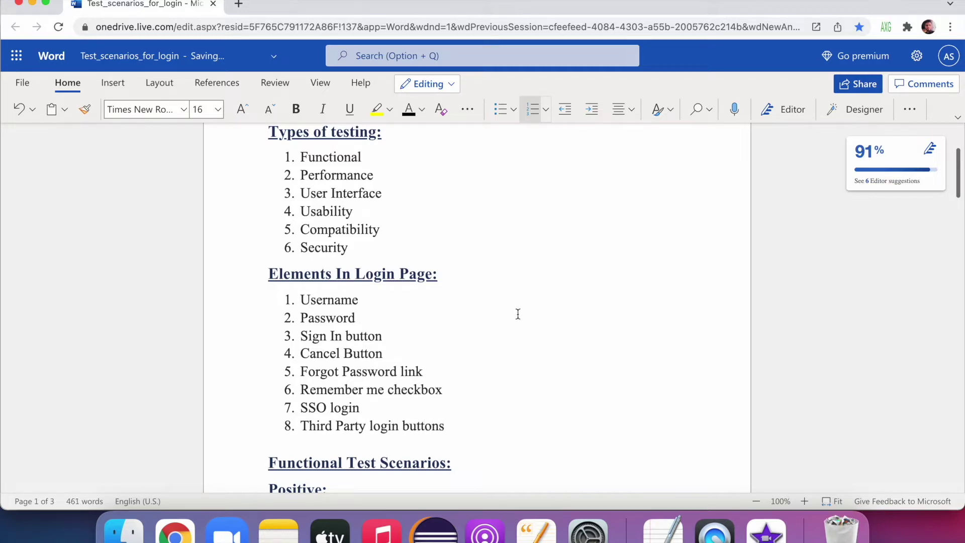
# Step: Review the Types of testing list and highlight the "Functional" entry
pyautogui.scroll(1, 503, 291)
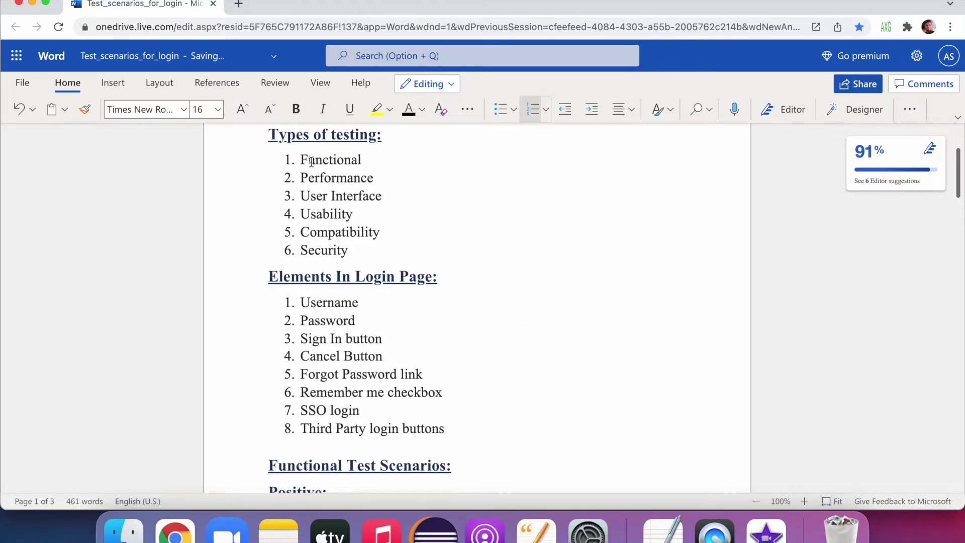
pyautogui.moveTo(300, 159); pyautogui.dragTo(366, 247)
pyautogui.click(366, 247)
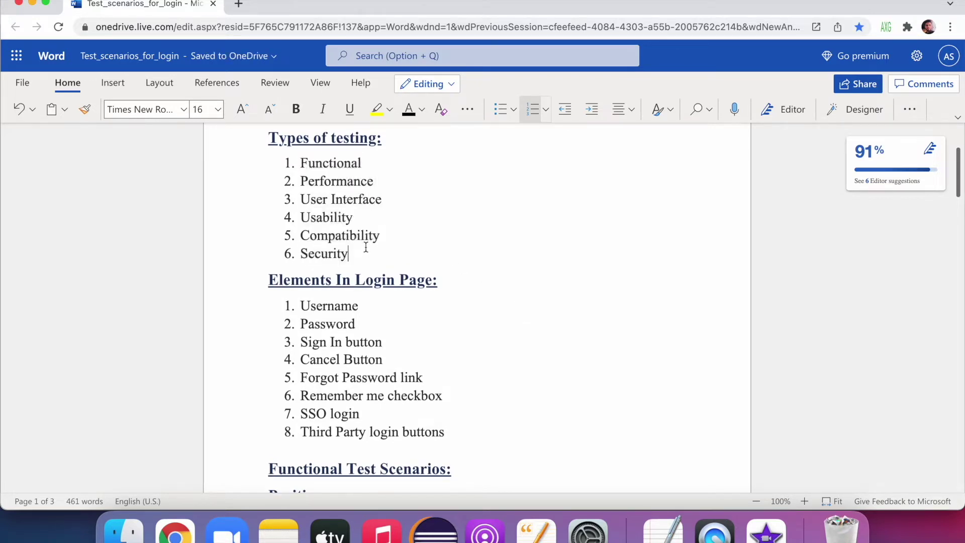
pyautogui.doubleClick(336, 163)
pyautogui.scroll(-1, 518, 200)
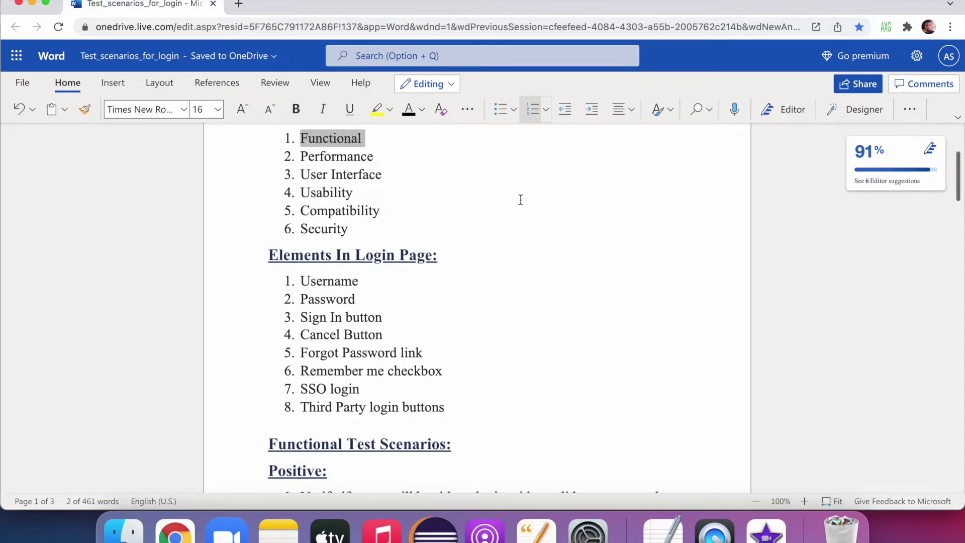
# Step: Examine the first positive functional scenario, highlighting its wording about logging in with a valid username and valid password
pyautogui.scroll(-3, 520, 199)
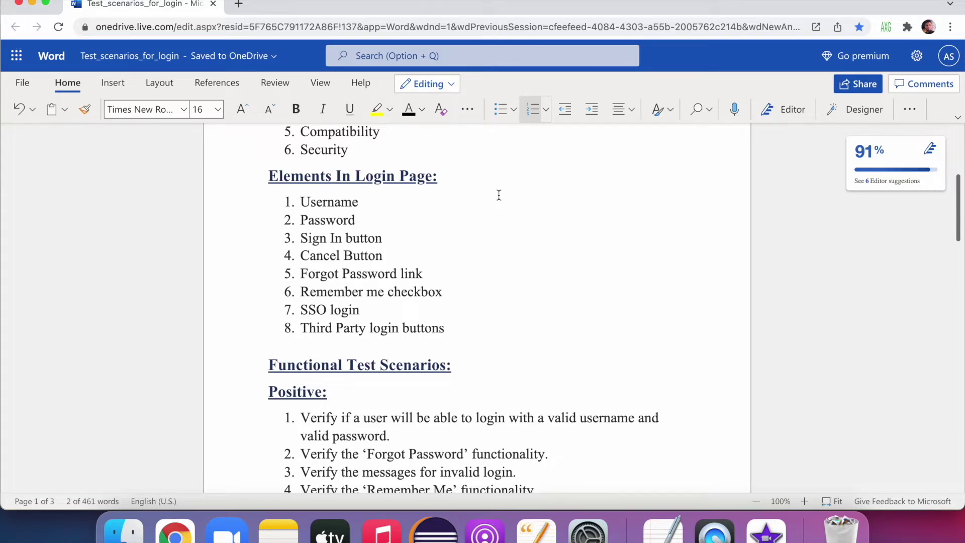
pyautogui.scroll(-5, 502, 311)
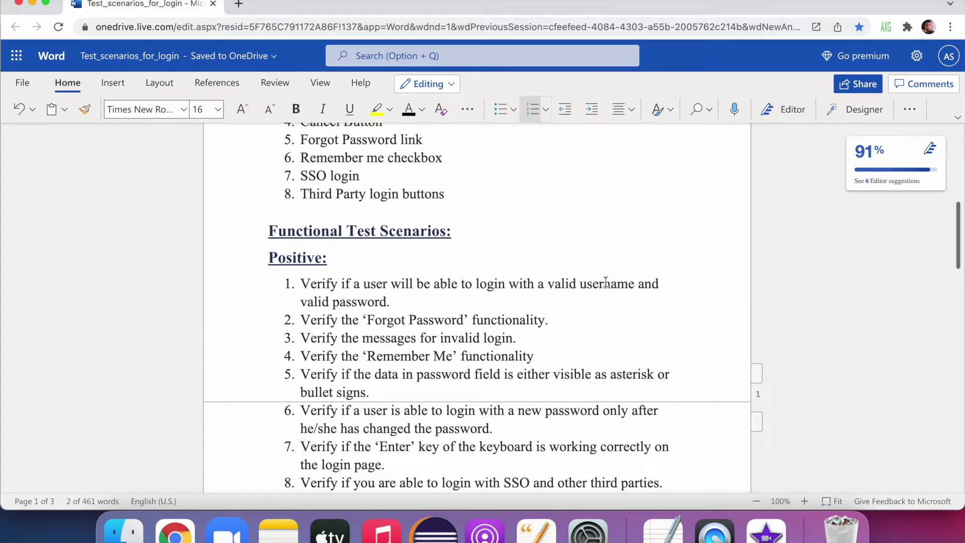
pyautogui.doubleClick(606, 285)
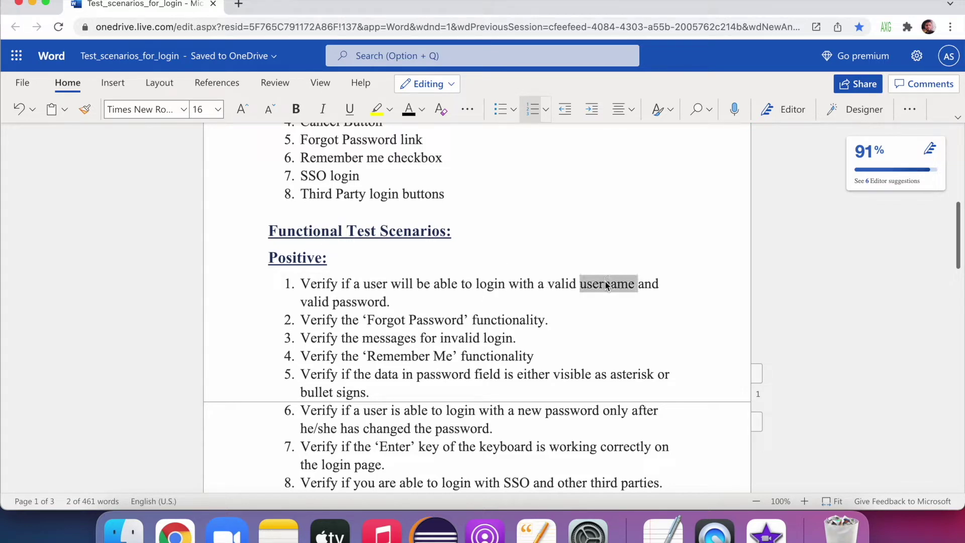
pyautogui.doubleClick(370, 303)
pyautogui.click(396, 305)
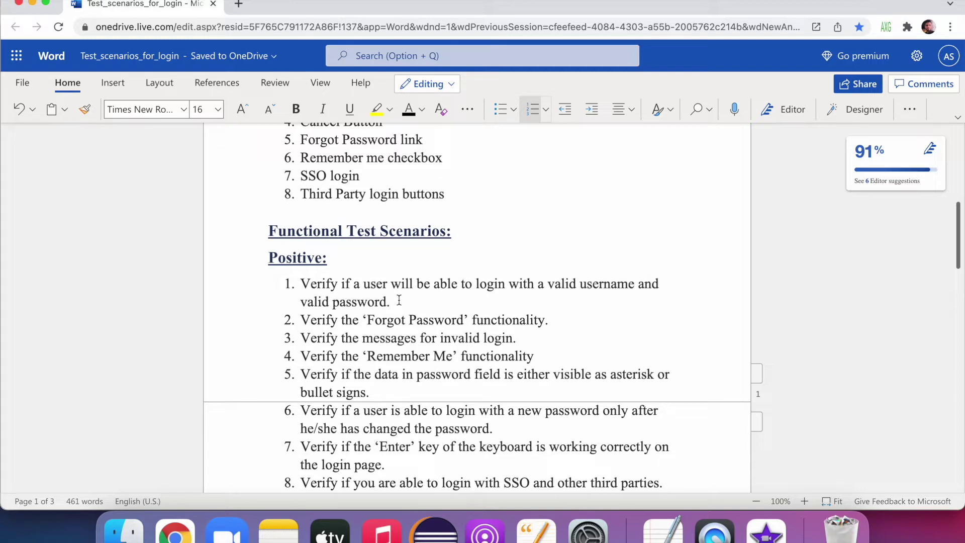
pyautogui.moveTo(301, 282); pyautogui.dragTo(385, 303)
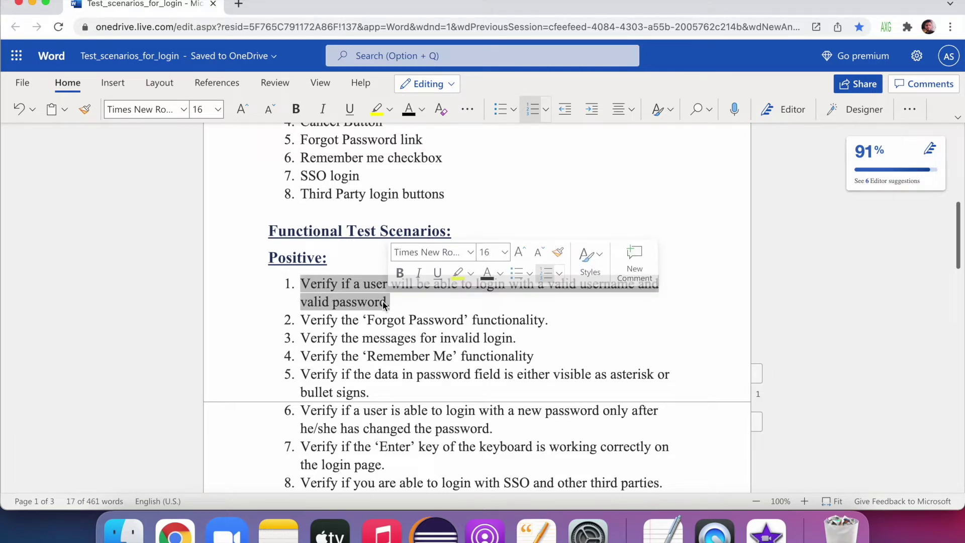
pyautogui.click(383, 305)
pyautogui.doubleClick(374, 285)
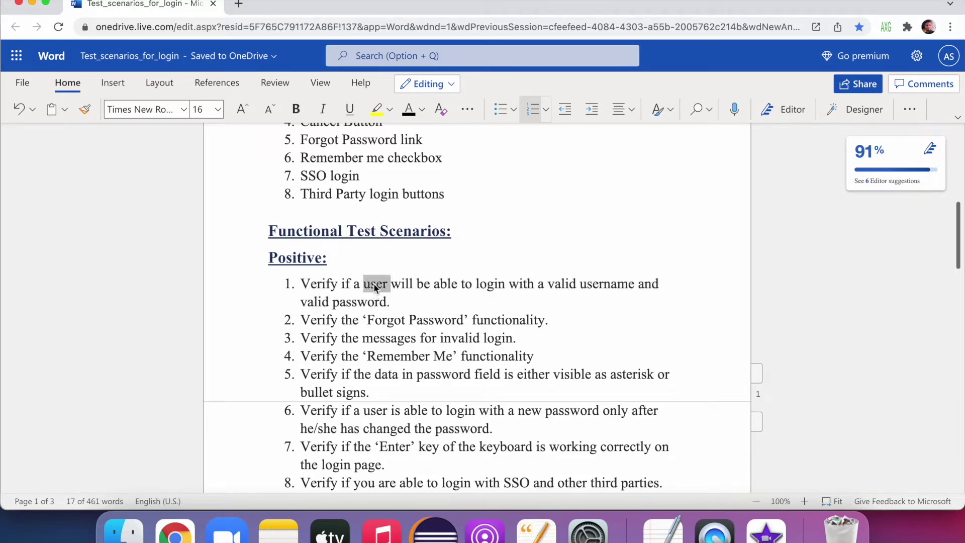
pyautogui.click(374, 284)
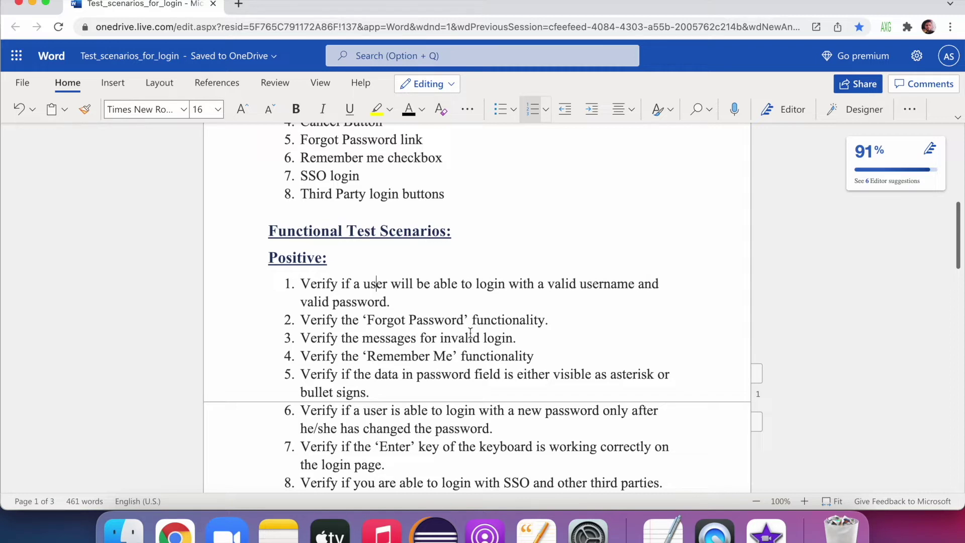
# Step: Examine the positive scenarios on invalid login messages and the 'Remember Me' functionality, highlighting their key words
pyautogui.moveTo(515, 339); pyautogui.dragTo(443, 337)
pyautogui.click(443, 338)
pyautogui.doubleClick(492, 357)
pyautogui.click(571, 356)
pyautogui.moveTo(370, 355); pyautogui.dragTo(451, 354)
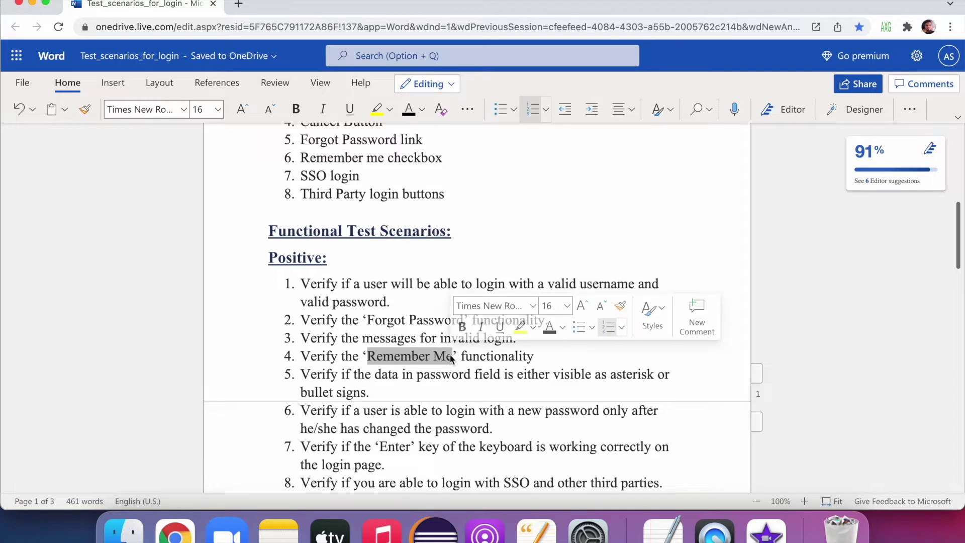
pyautogui.click(435, 355)
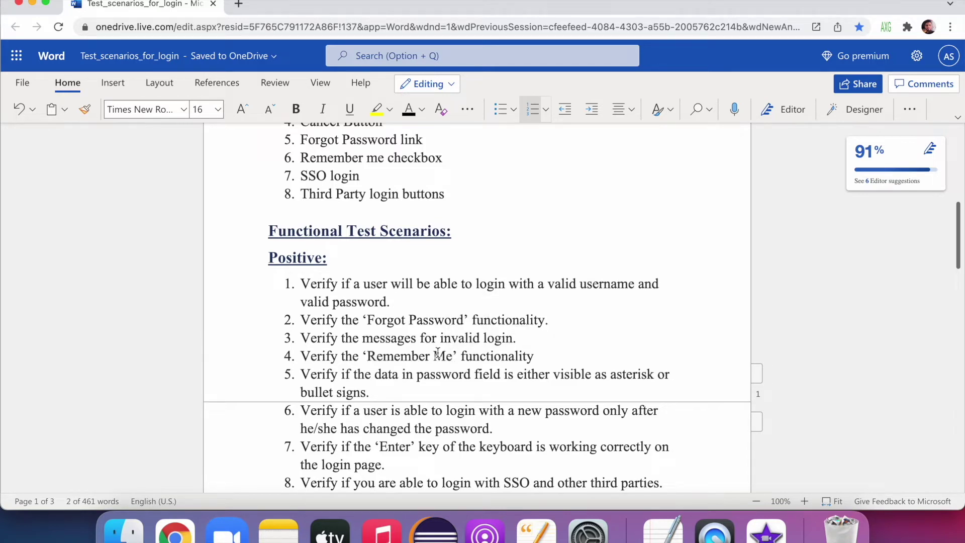
pyautogui.moveTo(370, 354); pyautogui.dragTo(450, 351)
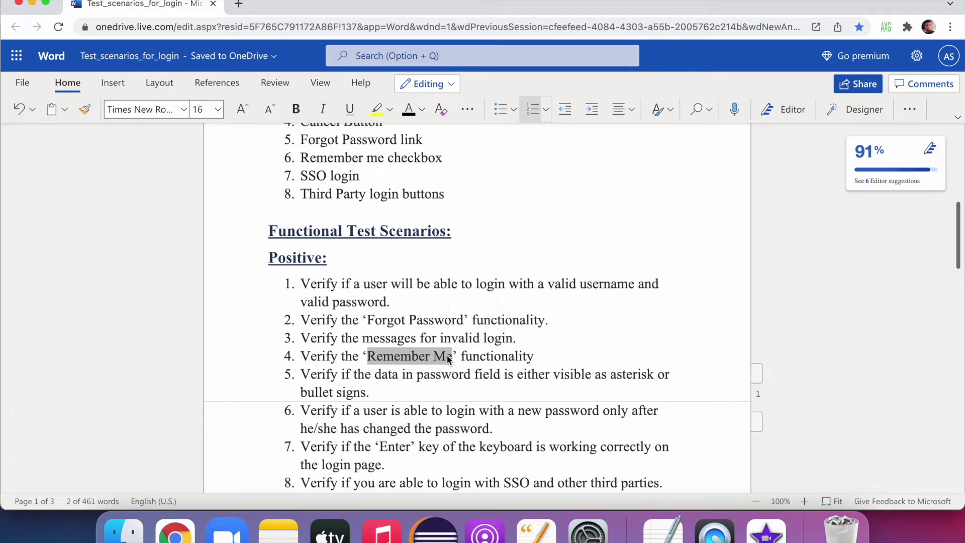
pyautogui.click(447, 356)
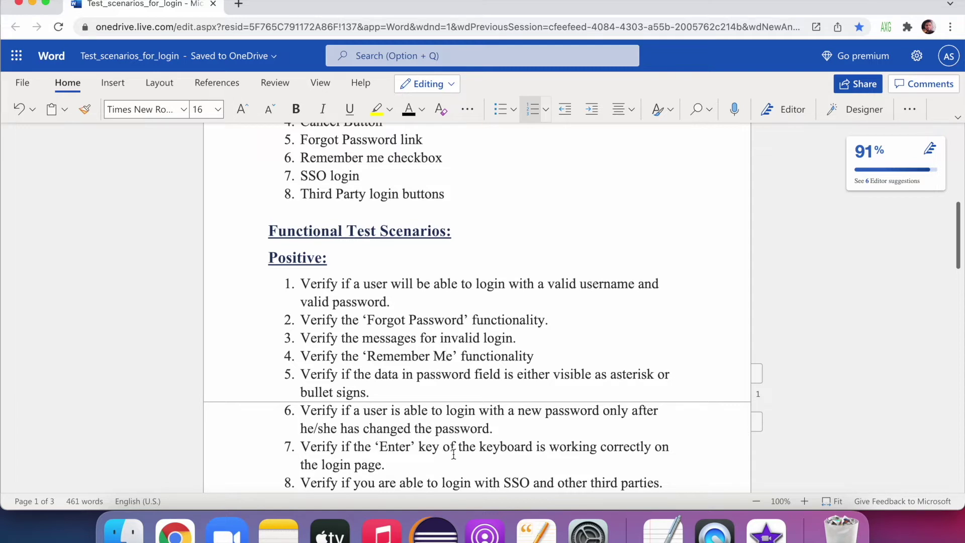
# Step: Read through the remaining positive scenarios and highlight the opening items of the Negative list
pyautogui.scroll(-3, 485, 412)
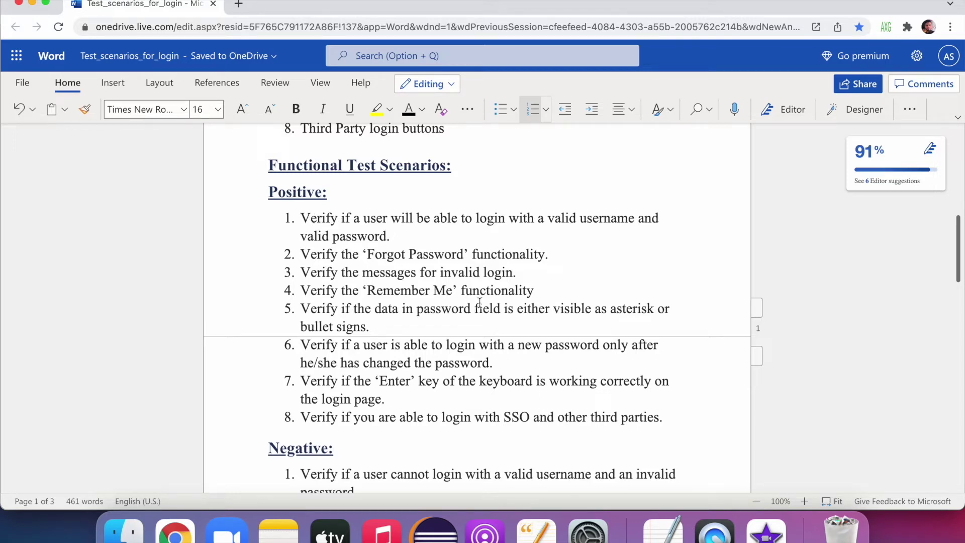
pyautogui.scroll(-1, 514, 317)
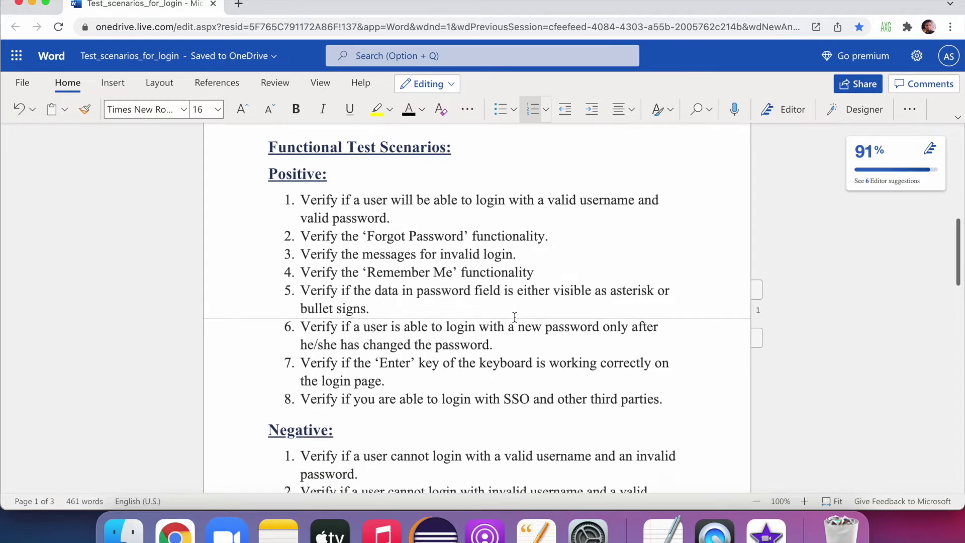
pyautogui.scroll(-5, 514, 317)
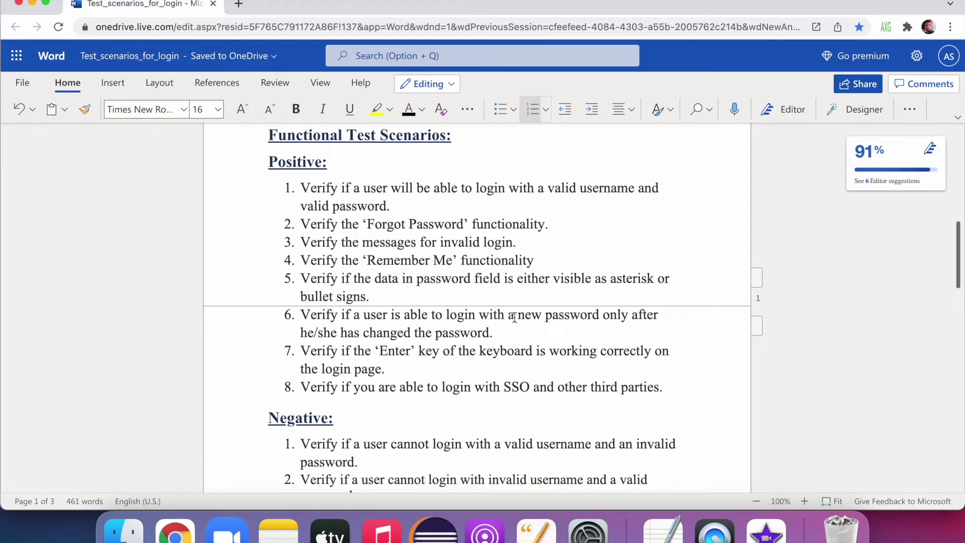
pyautogui.scroll(-2, 514, 317)
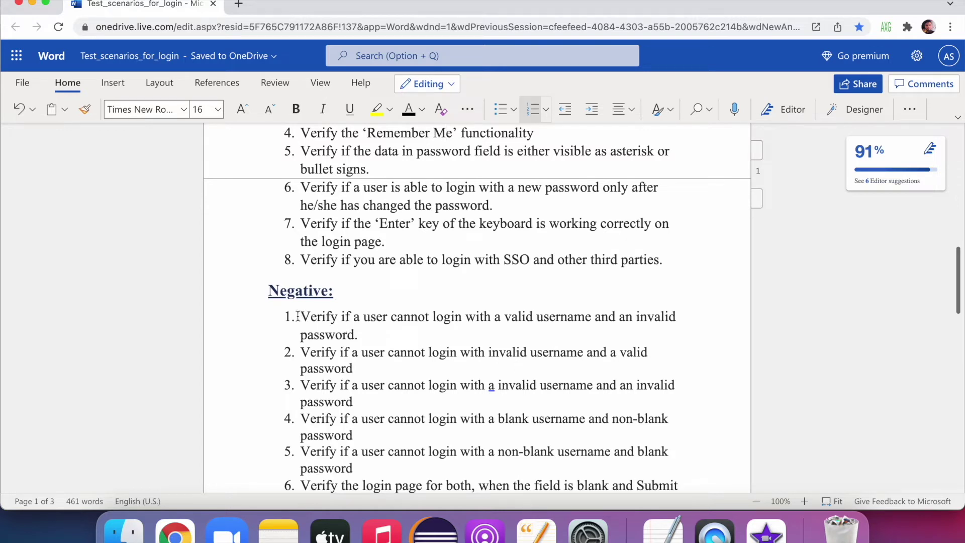
pyautogui.moveTo(303, 316); pyautogui.dragTo(409, 451)
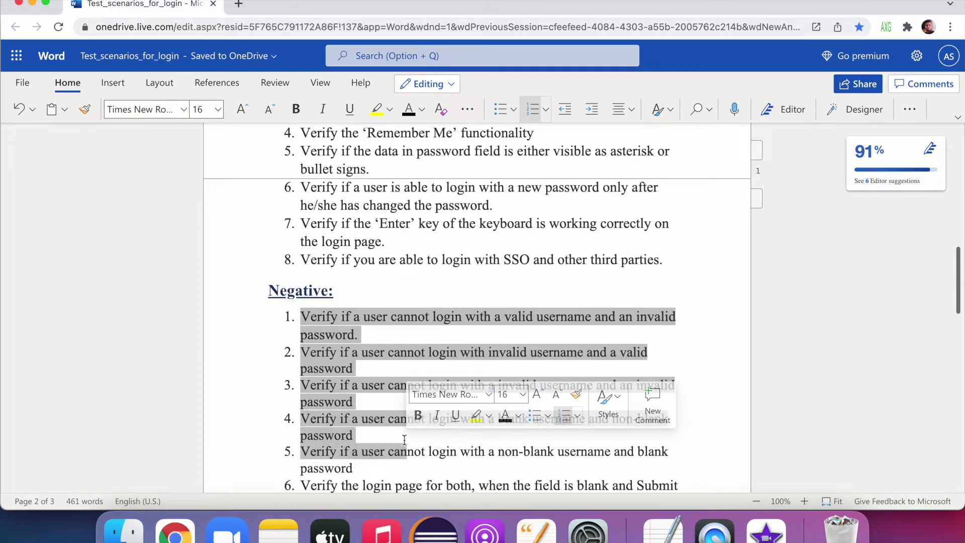
pyautogui.click(404, 439)
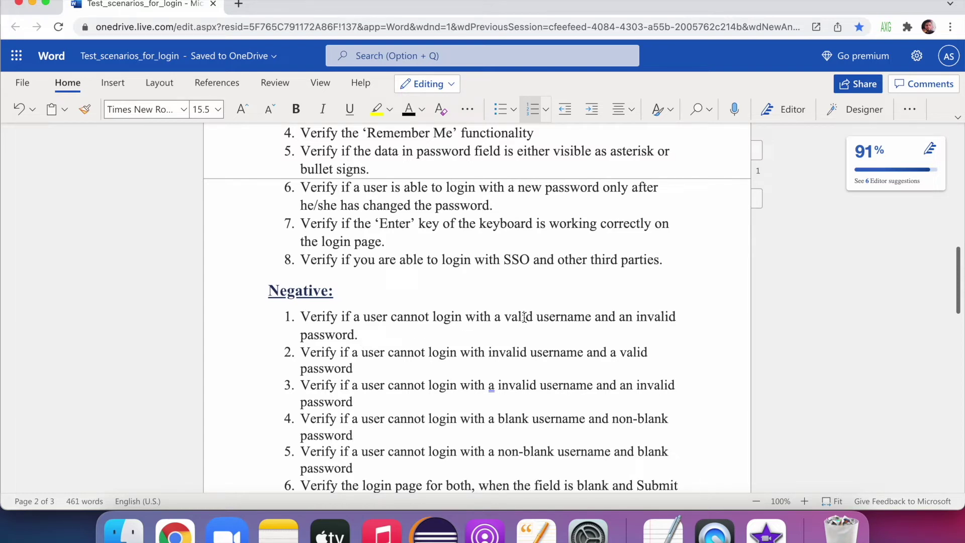
# Step: Examine the valid and invalid username and password combinations in the first three negative scenarios
pyautogui.doubleClick(523, 318)
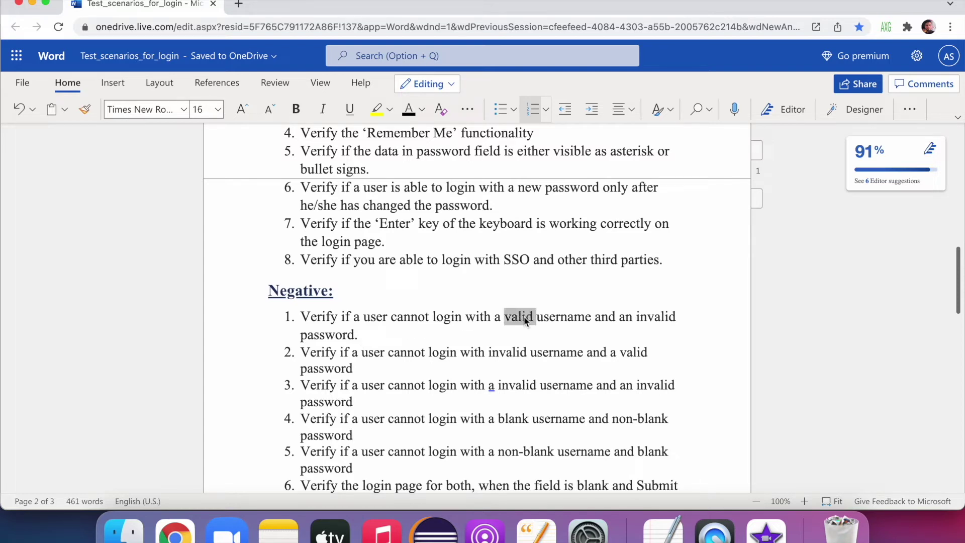
pyautogui.doubleClick(355, 334)
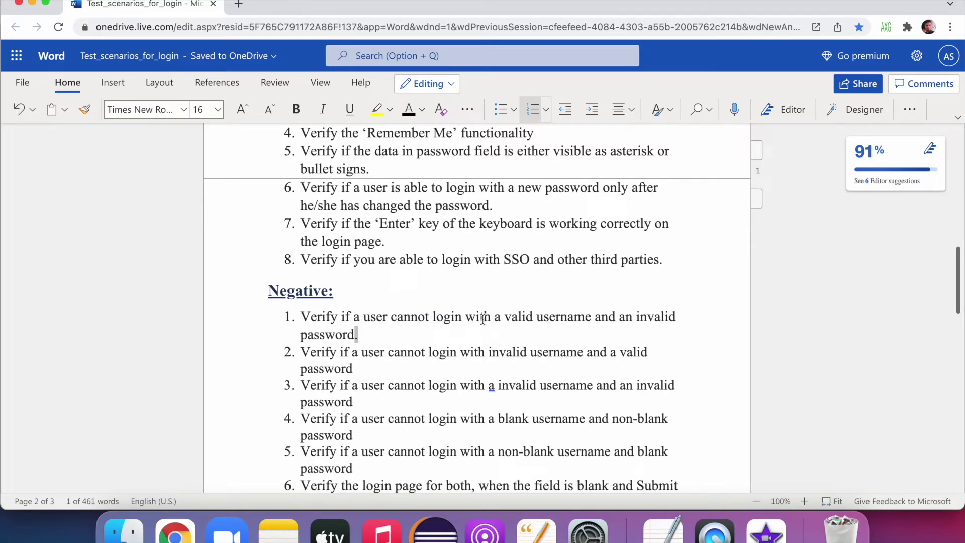
pyautogui.doubleClick(501, 354)
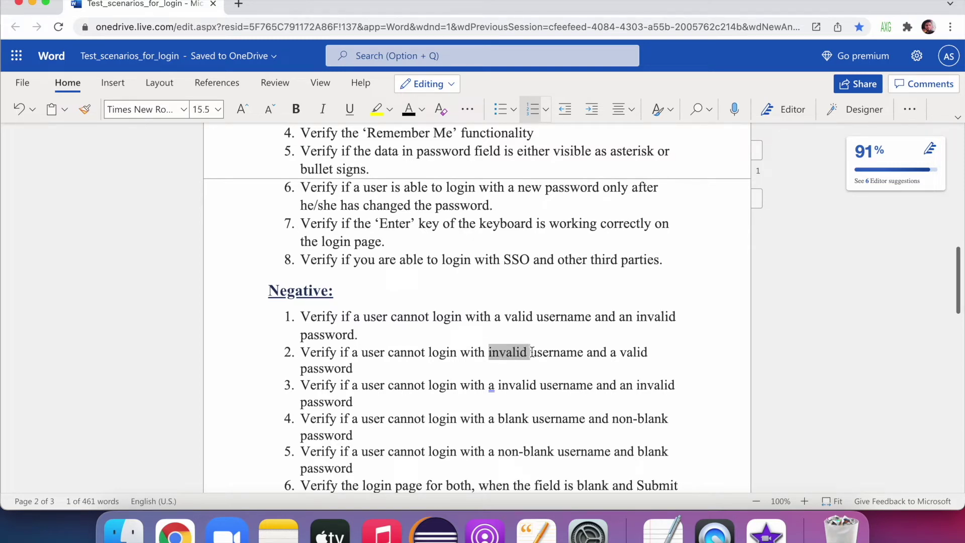
pyautogui.click(626, 352)
pyautogui.doubleClick(625, 352)
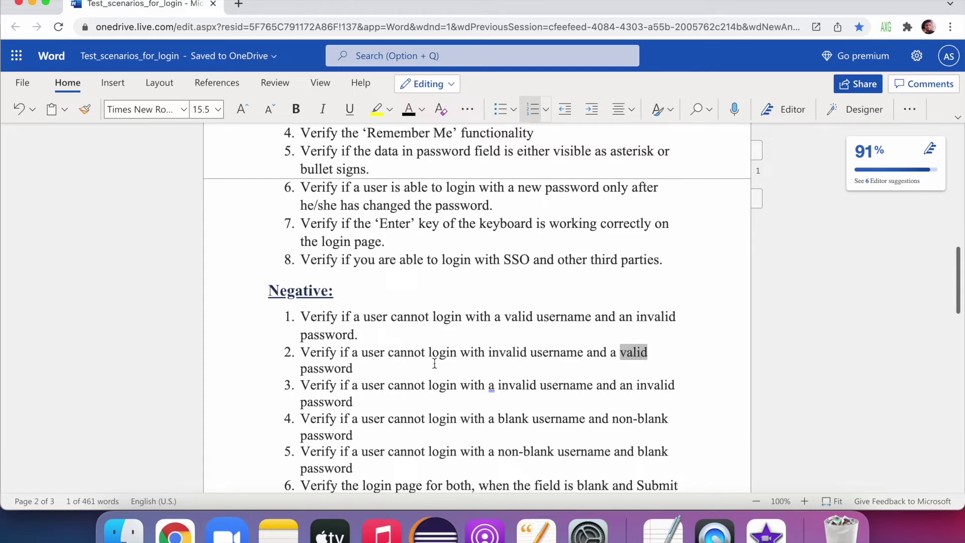
pyautogui.doubleClick(519, 385)
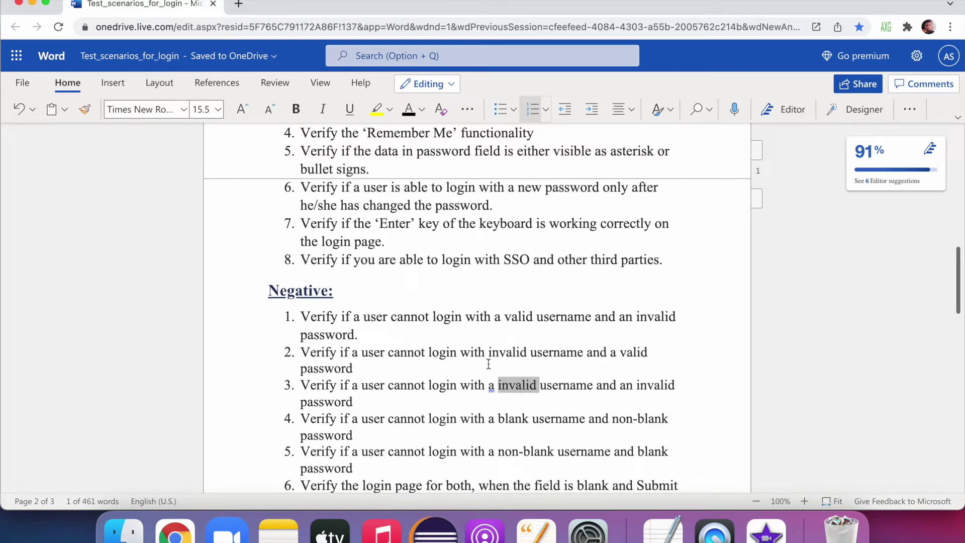
# Step: Read the remaining negative scenarios through to the Performance section, highlighting the one on the number of attempts policy
pyautogui.scroll(-1, 488, 364)
pyautogui.scroll(-3, 488, 364)
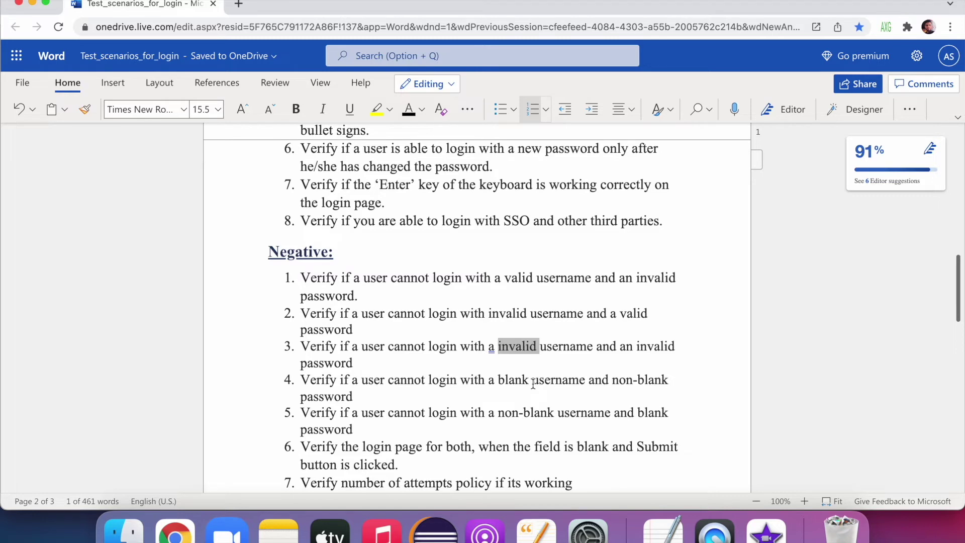
pyautogui.scroll(-3, 526, 389)
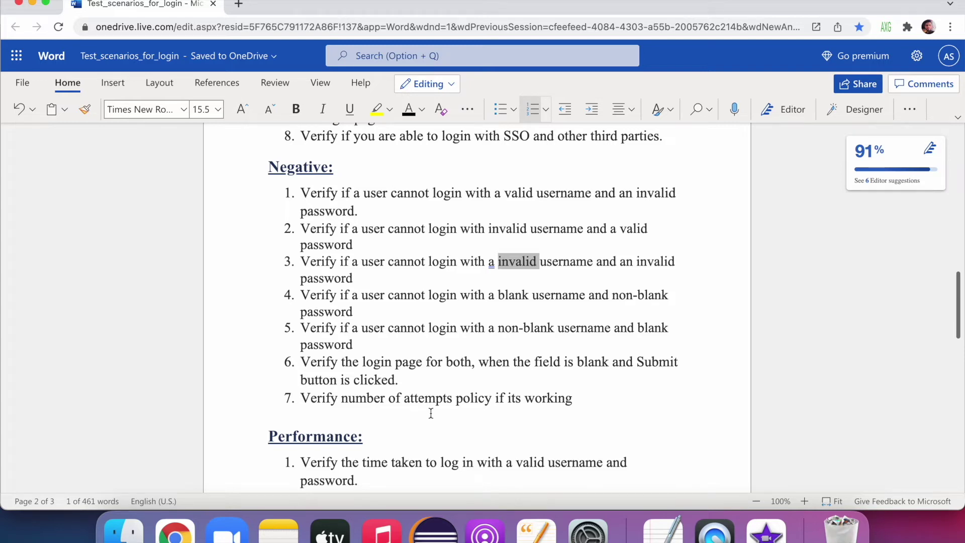
pyautogui.moveTo(573, 398); pyautogui.dragTo(305, 398)
pyautogui.click(354, 398)
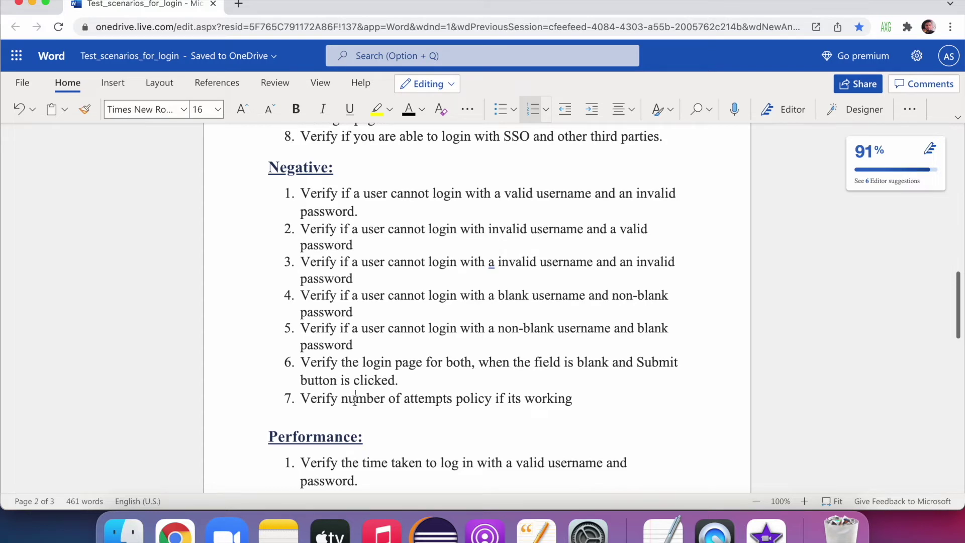
pyautogui.click(355, 399)
pyautogui.moveTo(578, 399); pyautogui.dragTo(486, 400)
pyautogui.click(486, 392)
pyautogui.scroll(-3, 486, 392)
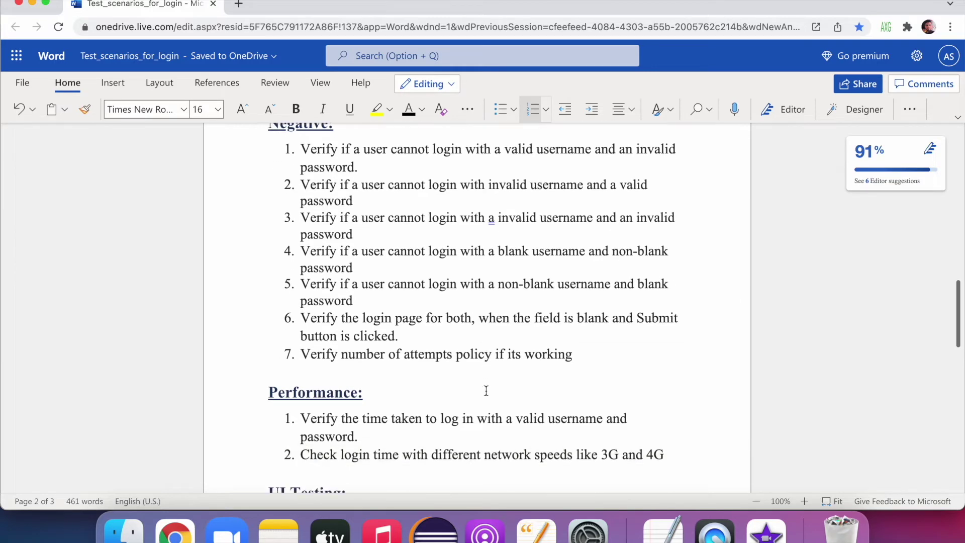
# Step: Examine the Performance scenarios, highlighting the one on login time with different network speeds like 3G and 4G
pyautogui.scroll(8, 485, 388)
pyautogui.scroll(18, 486, 390)
pyautogui.scroll(-14, 485, 390)
pyautogui.scroll(-14, 486, 390)
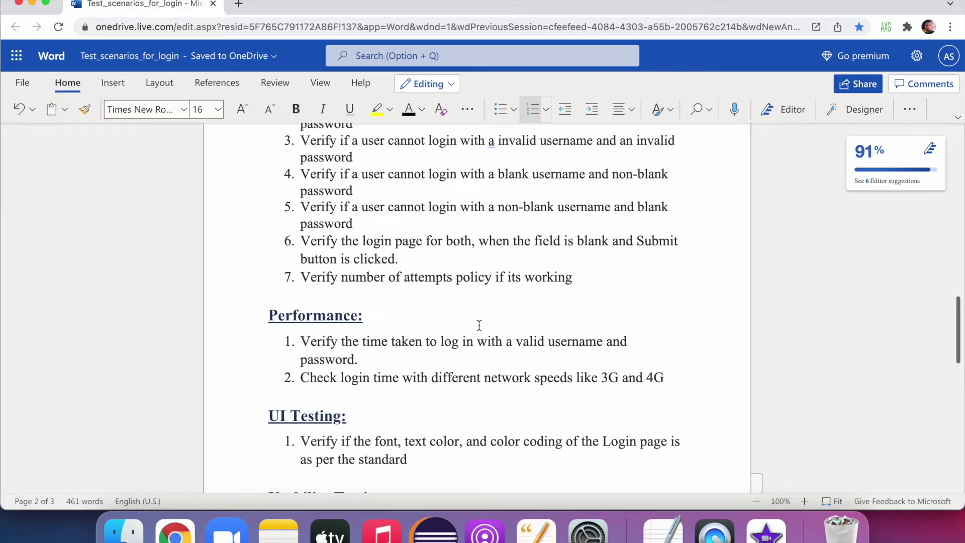
pyautogui.doubleClick(514, 377)
pyautogui.click(458, 383)
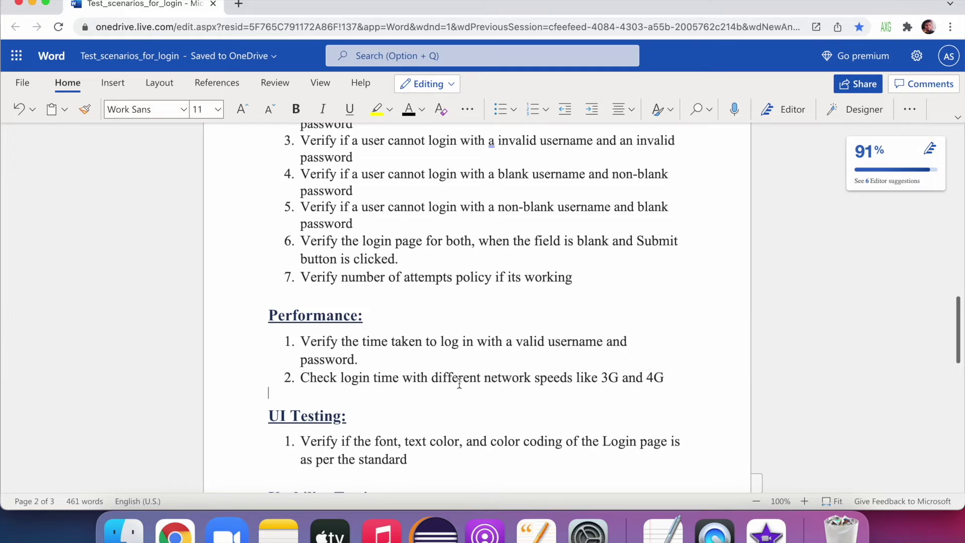
pyautogui.moveTo(308, 377); pyautogui.dragTo(659, 376)
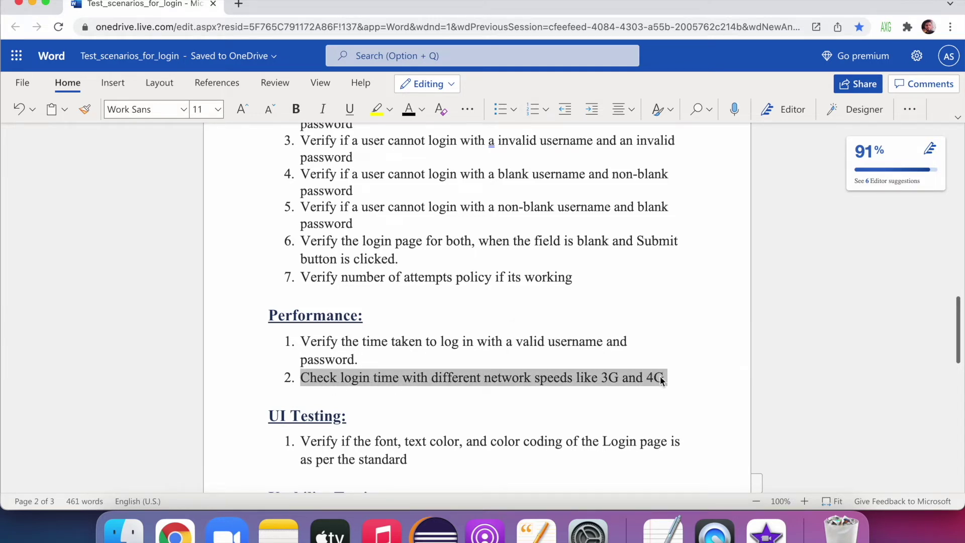
pyautogui.click(660, 376)
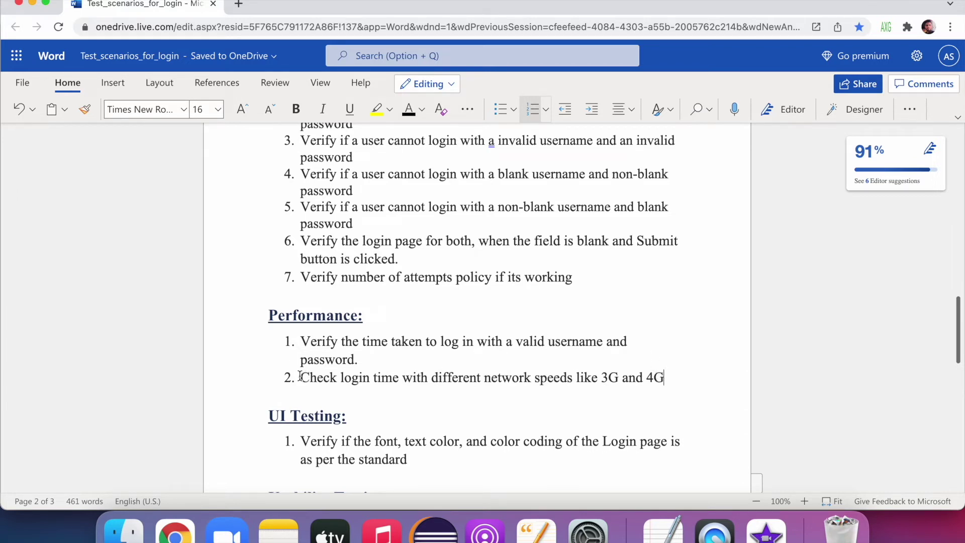
pyautogui.moveTo(302, 377); pyautogui.dragTo(665, 376)
pyautogui.click(664, 375)
# Step: Run a web search for "google" in a new browser tab
pyautogui.click(239, 6)
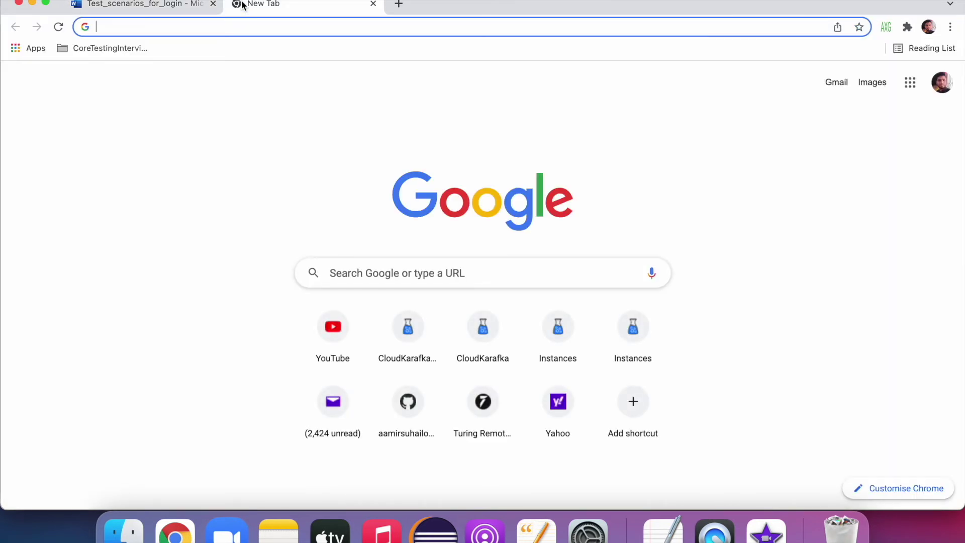
pyautogui.write('google meet')
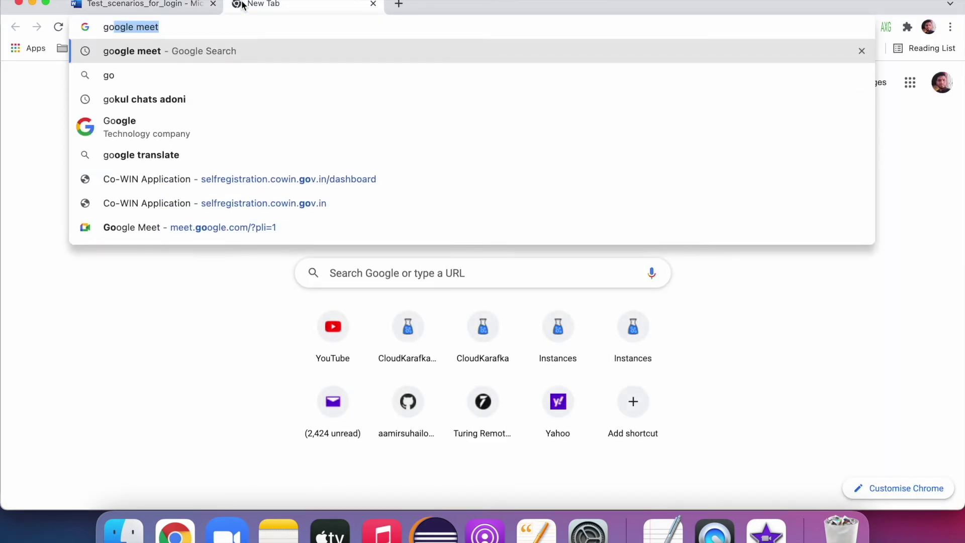
pyautogui.press('Down')
pyautogui.press('Down')
pyautogui.press('Down')
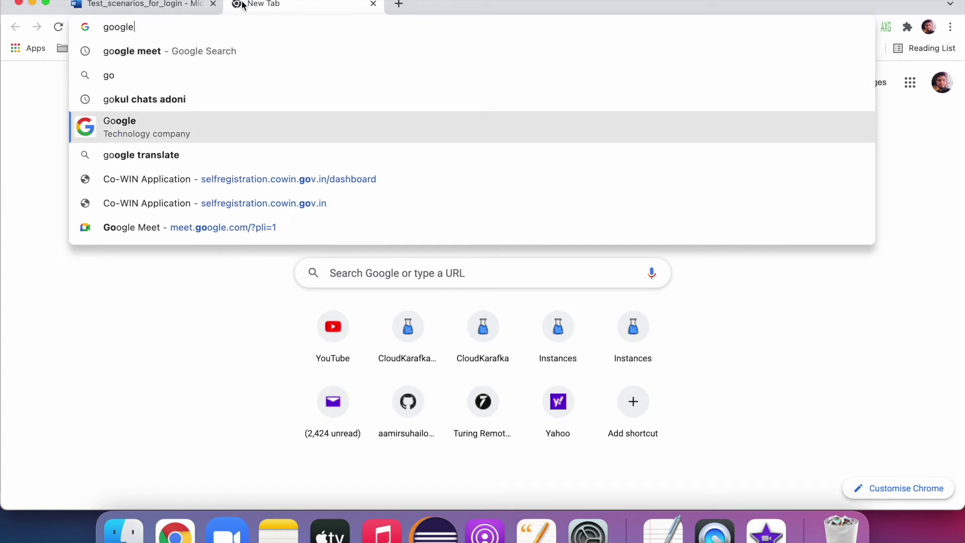
pyautogui.press('Return')
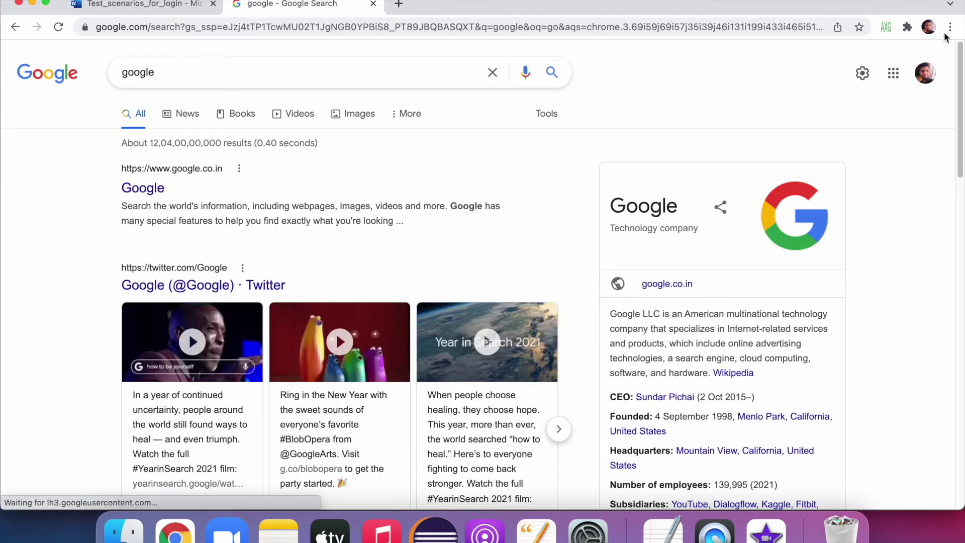
pyautogui.click(950, 27)
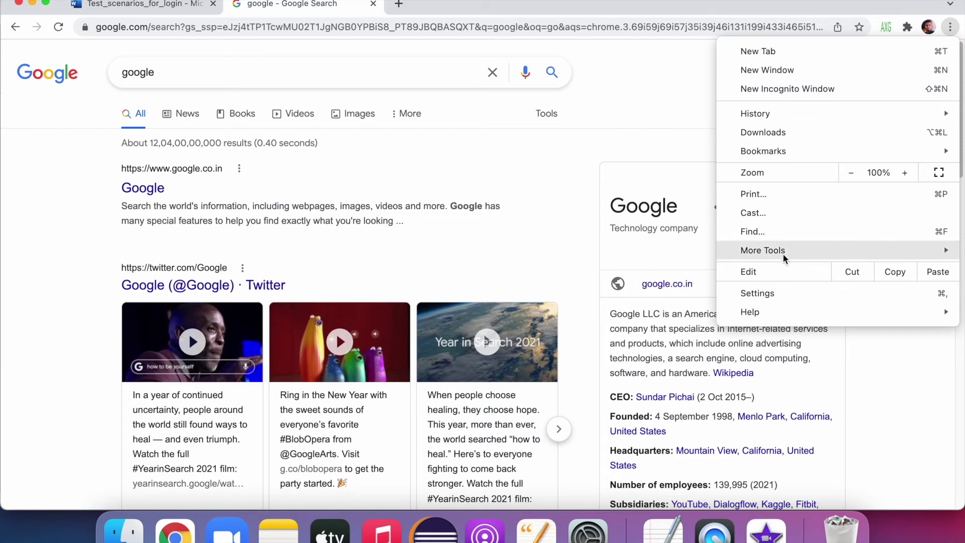
pyautogui.moveTo(782, 251)
pyautogui.click(569, 161)
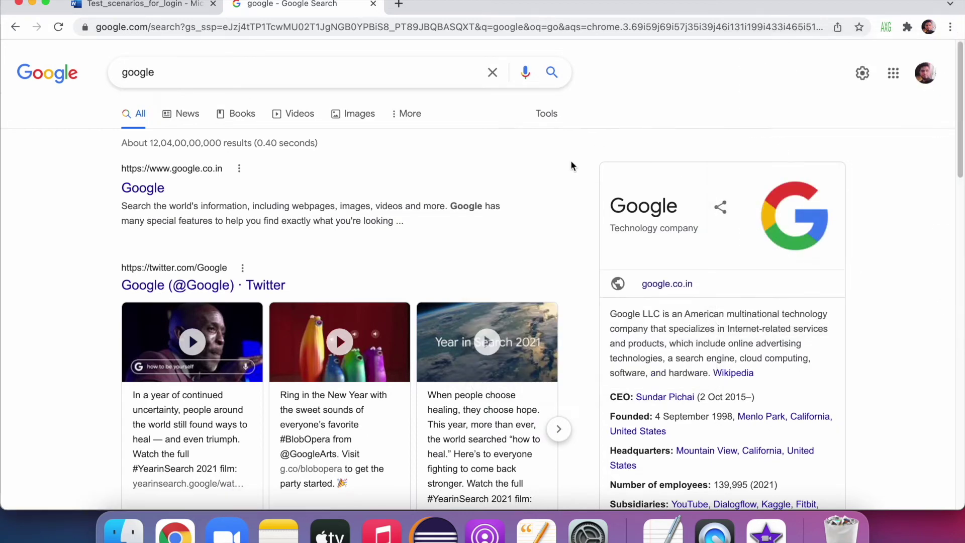
# Step: Inspect the search results page and show the network activity view of the developer tools
pyautogui.rightClick(571, 160)
pyautogui.click(609, 359)
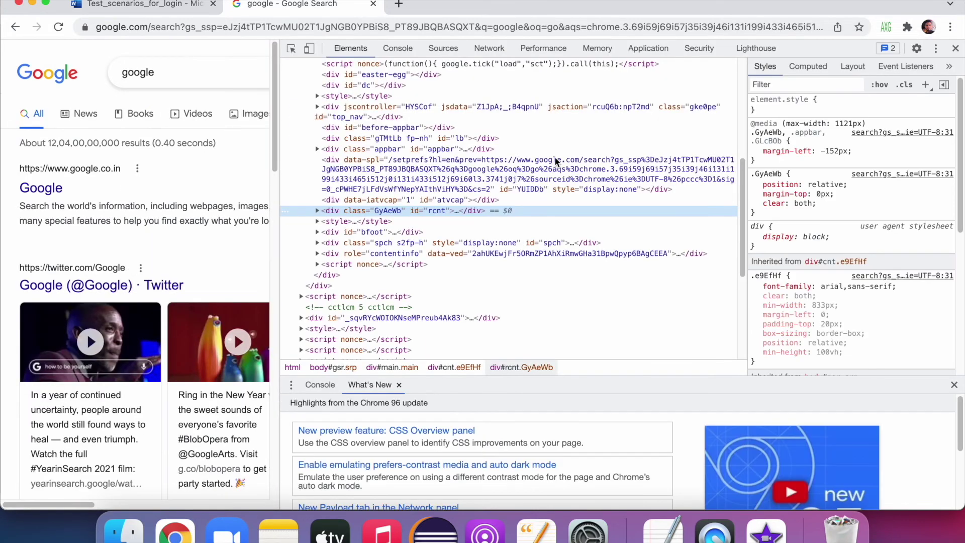
pyautogui.click(489, 48)
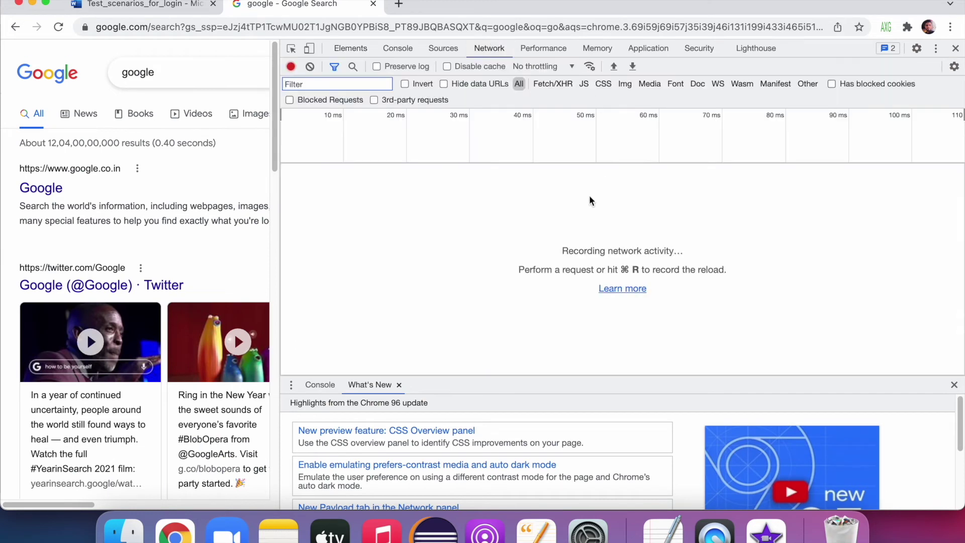
# Step: View the network conditions and the available throttling presets without choosing one, and close the search tab
pyautogui.click(589, 73)
pyautogui.click(572, 69)
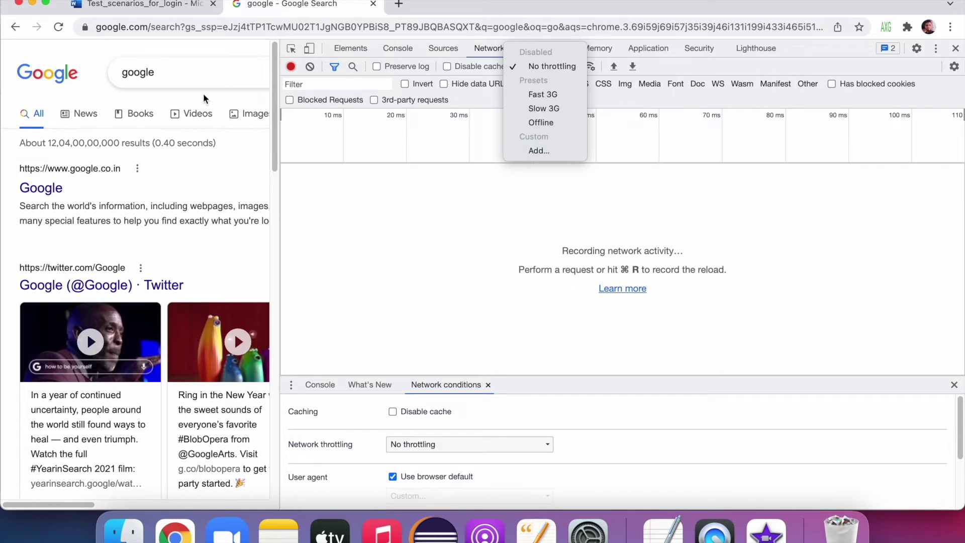
pyautogui.click(500, 205)
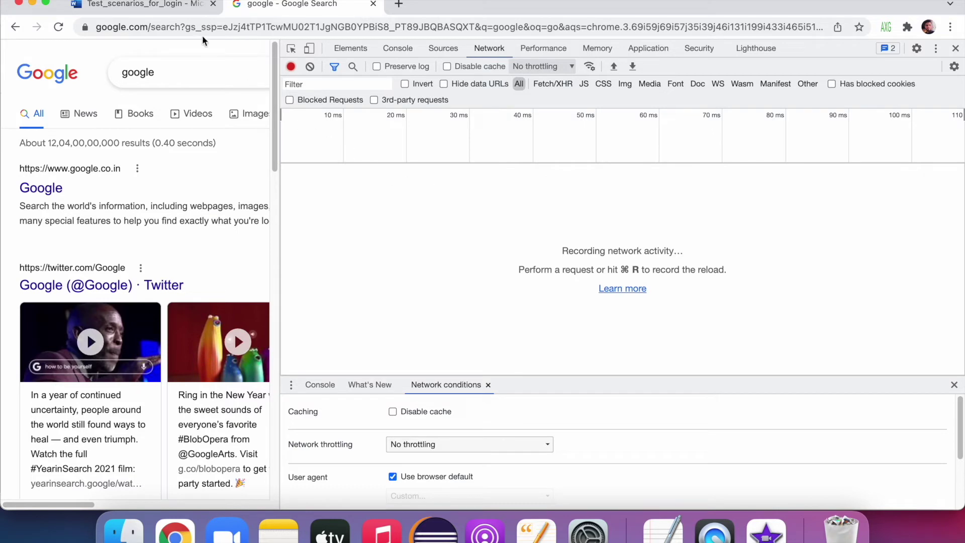
pyautogui.click(372, 4)
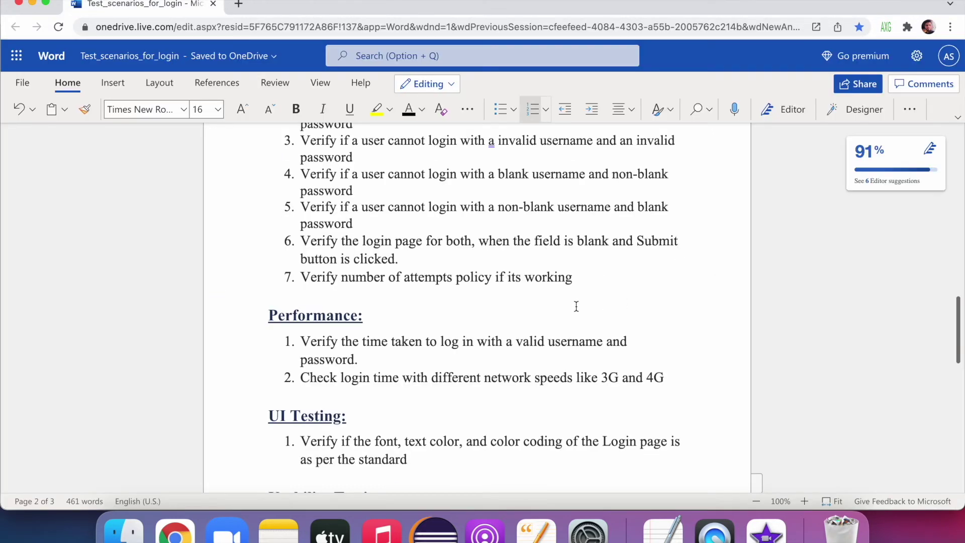
# Step: Add a second UI Testing scenario reading "Logo of that company should be proper"
pyautogui.scroll(-3, 573, 299)
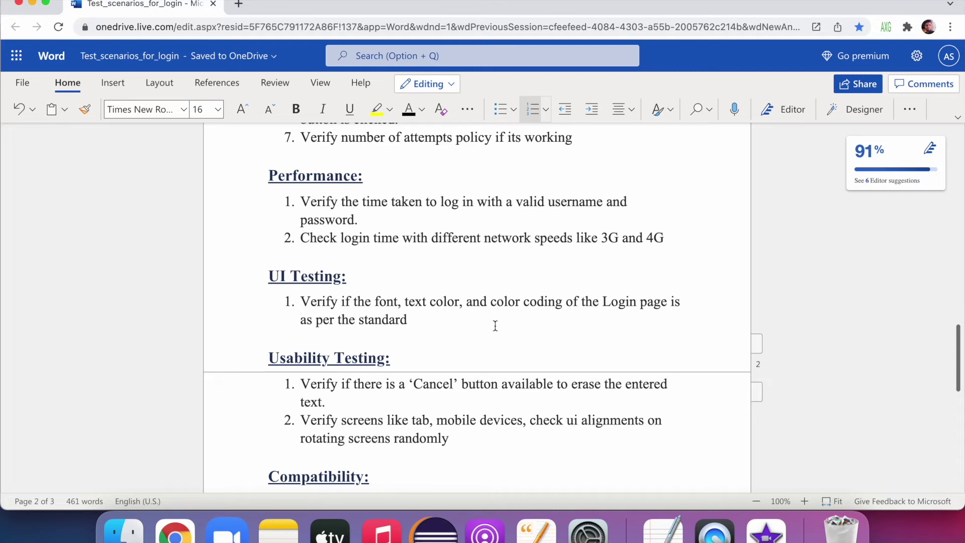
pyautogui.click(469, 319)
pyautogui.press('Return')
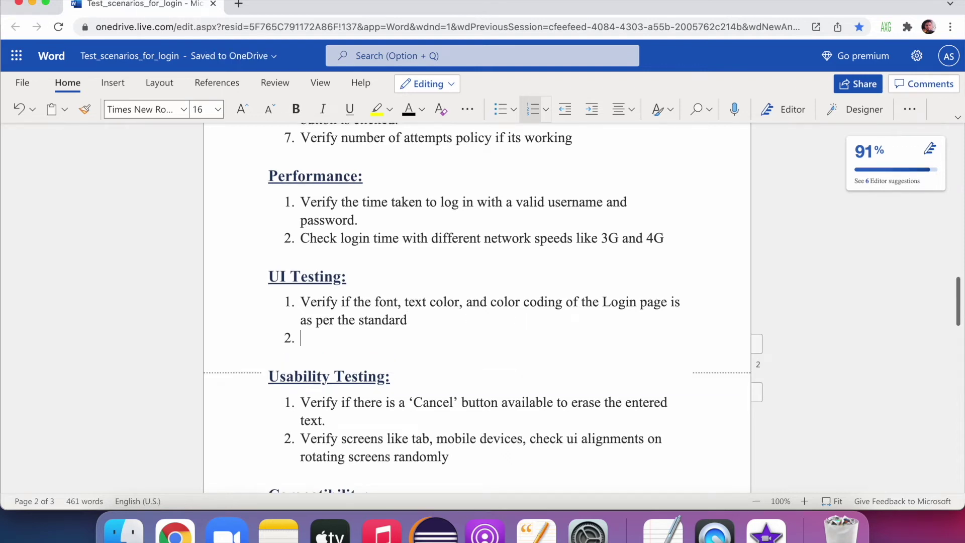
pyautogui.write('Logo of that co')
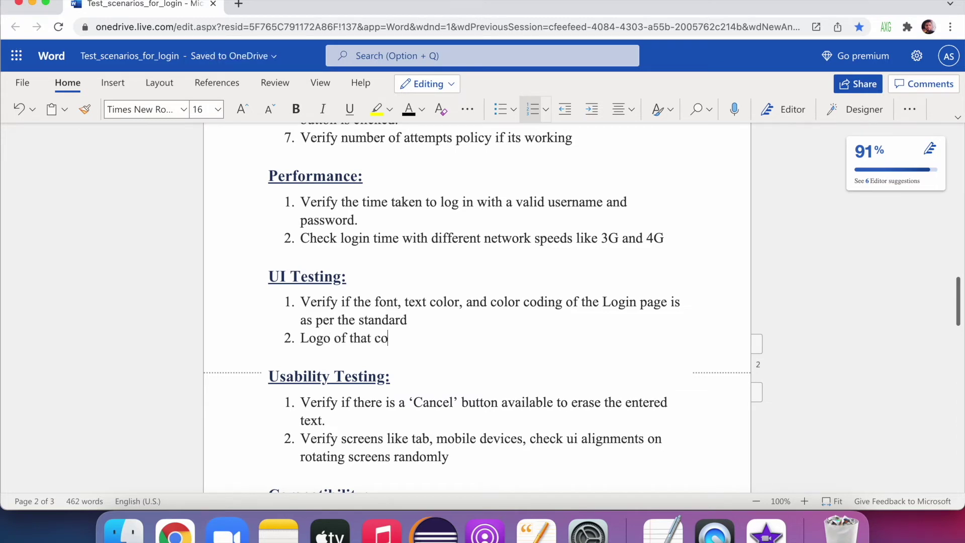
pyautogui.write('mpany')
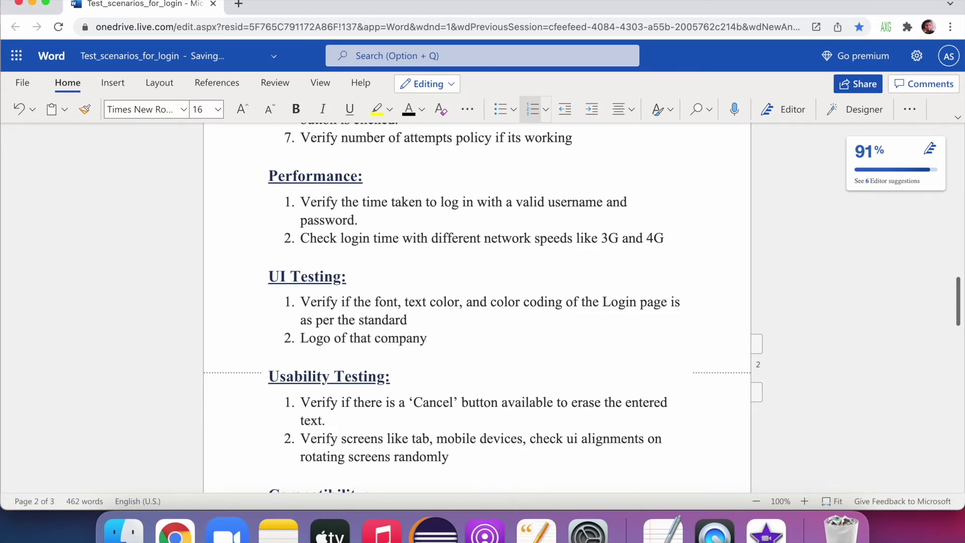
pyautogui.write(' should be proper')
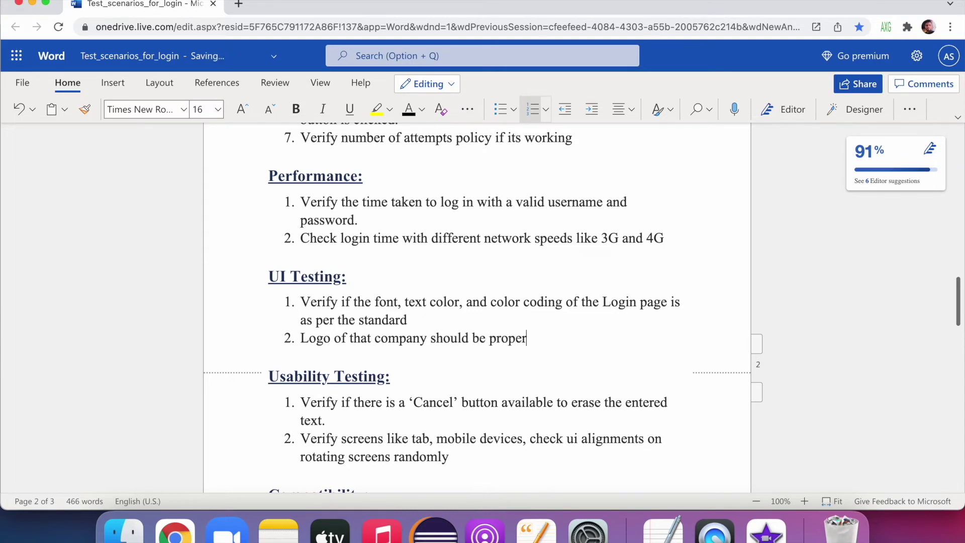
# Step: Highlight the company logo scenario under UI Testing to review it
pyautogui.scroll(-2, 462, 322)
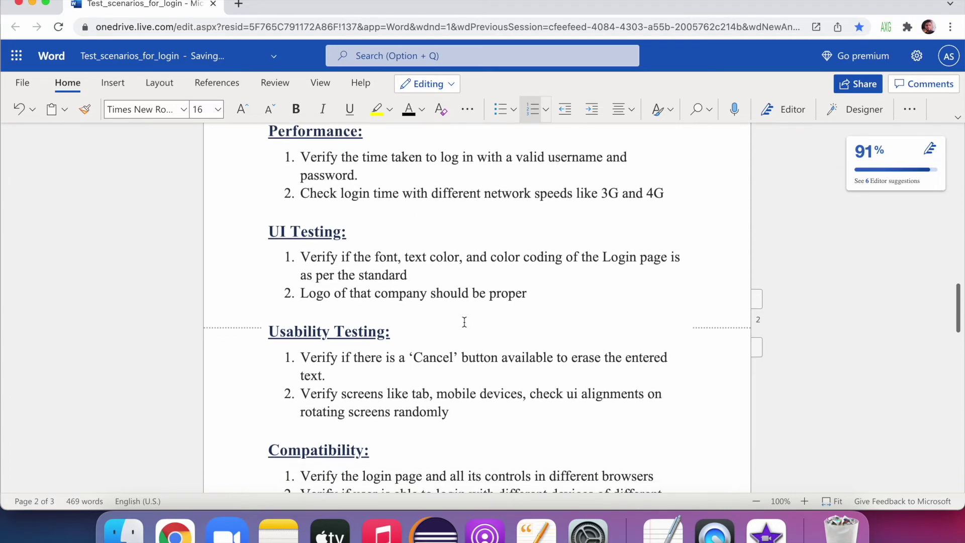
pyautogui.moveTo(301, 287); pyautogui.dragTo(456, 293)
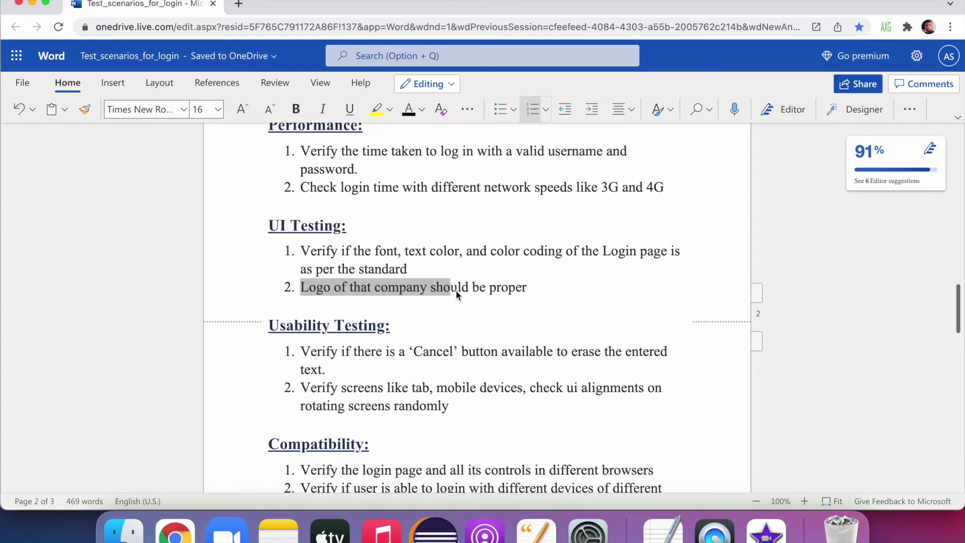
pyautogui.moveTo(520, 289); pyautogui.dragTo(529, 285)
pyautogui.click(529, 286)
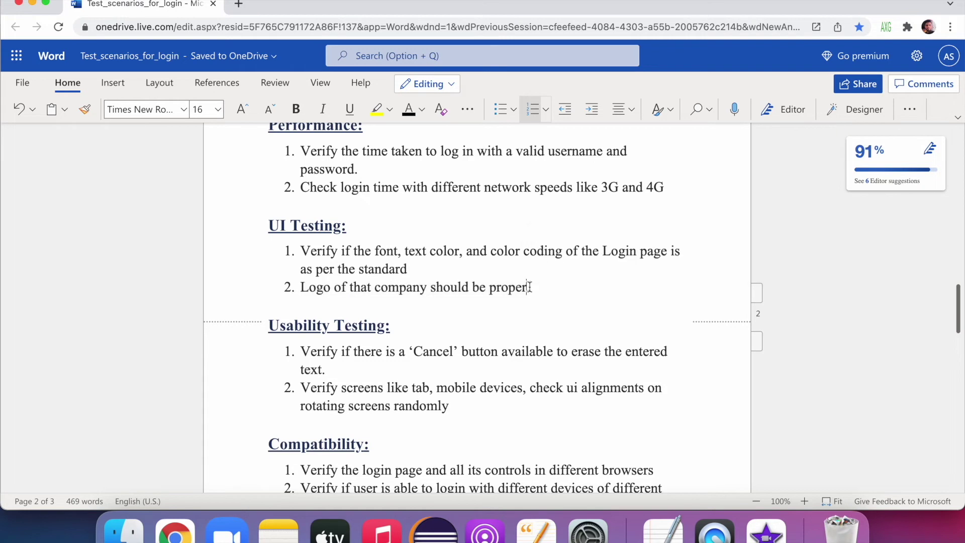
# Step: Read through the Usability Testing and Compatibility scenarios, highlighting the word "browsers"
pyautogui.scroll(-3, 525, 291)
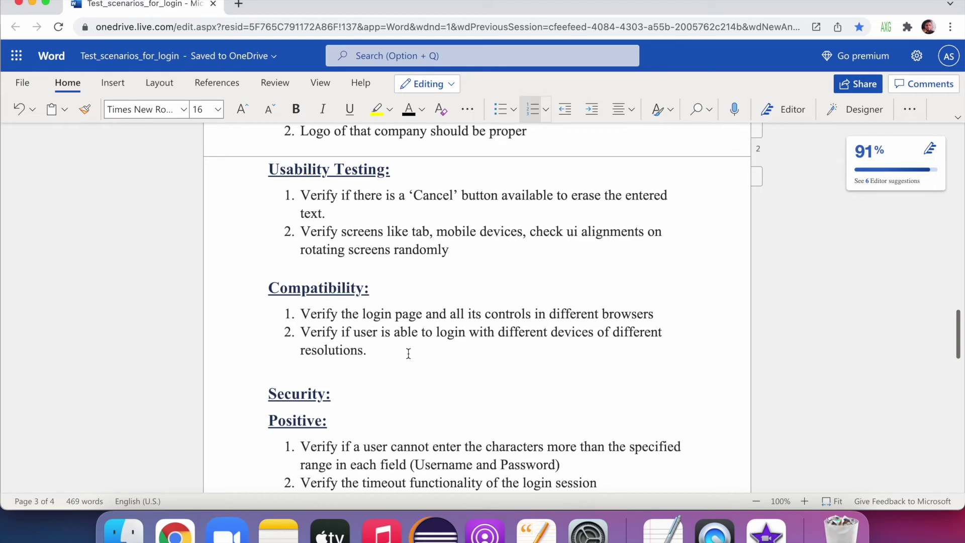
pyautogui.doubleClick(626, 315)
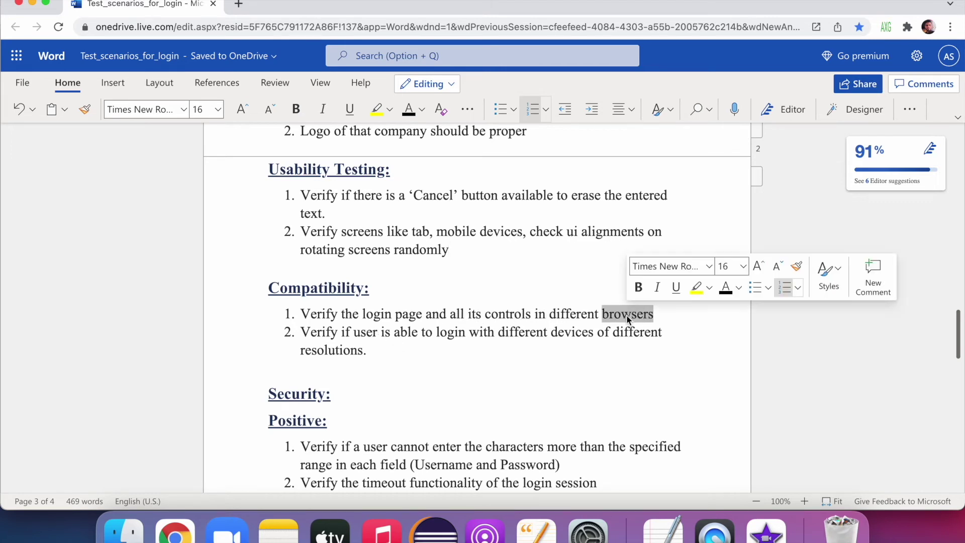
pyautogui.click(626, 314)
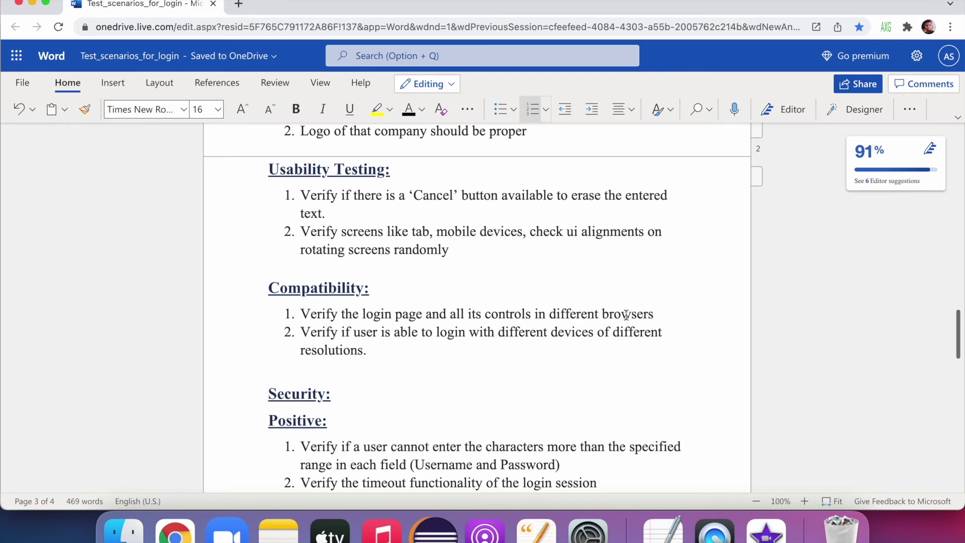
pyautogui.click(377, 353)
# Step: Examine the first positive Security scenario, highlighting its text on the character range of each field
pyautogui.scroll(-2, 485, 382)
pyautogui.scroll(-8, 489, 377)
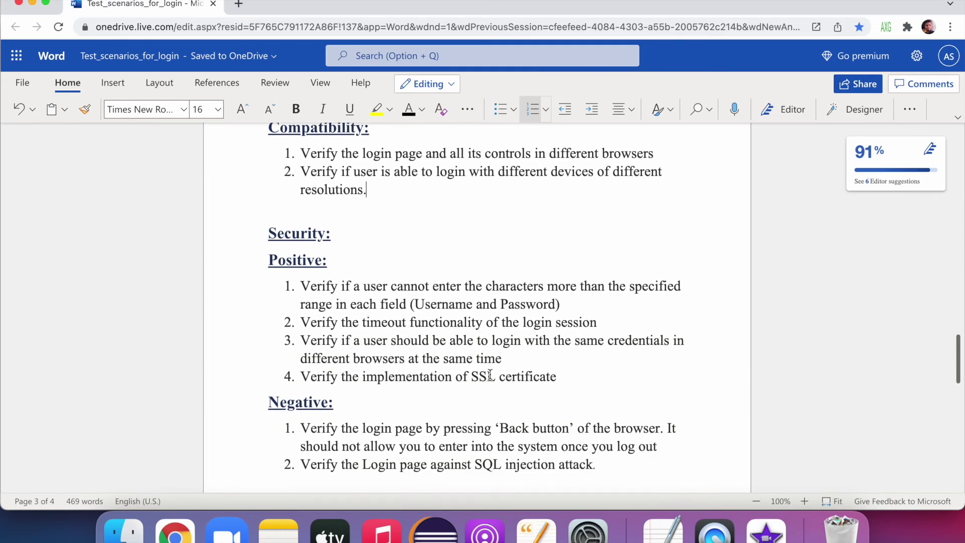
pyautogui.scroll(4, 489, 375)
pyautogui.scroll(-1, 453, 281)
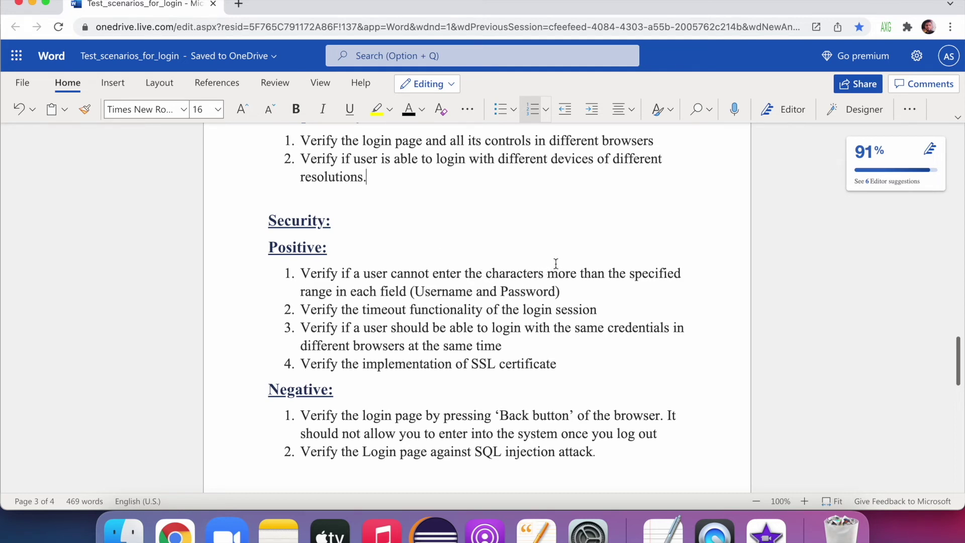
pyautogui.doubleClick(451, 292)
pyautogui.click(450, 291)
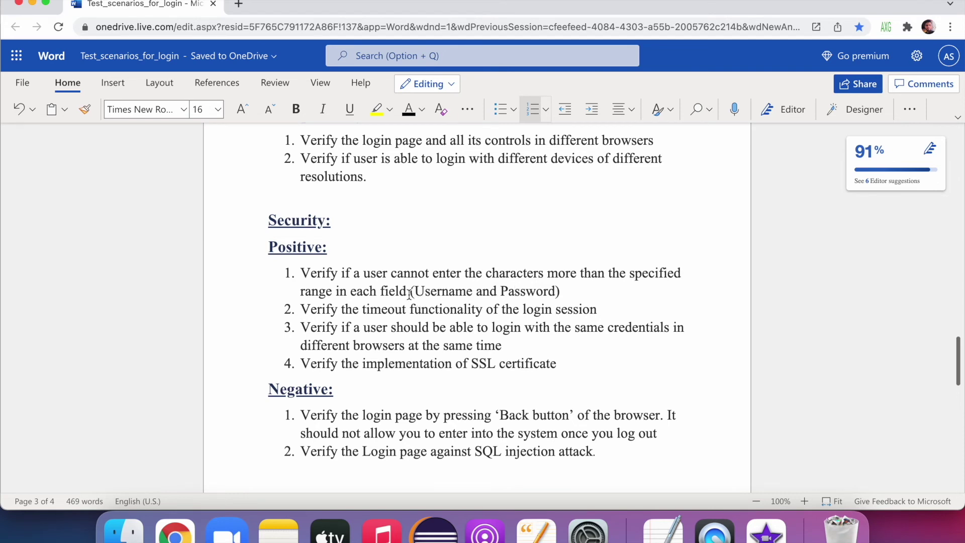
pyautogui.moveTo(409, 292); pyautogui.dragTo(304, 274)
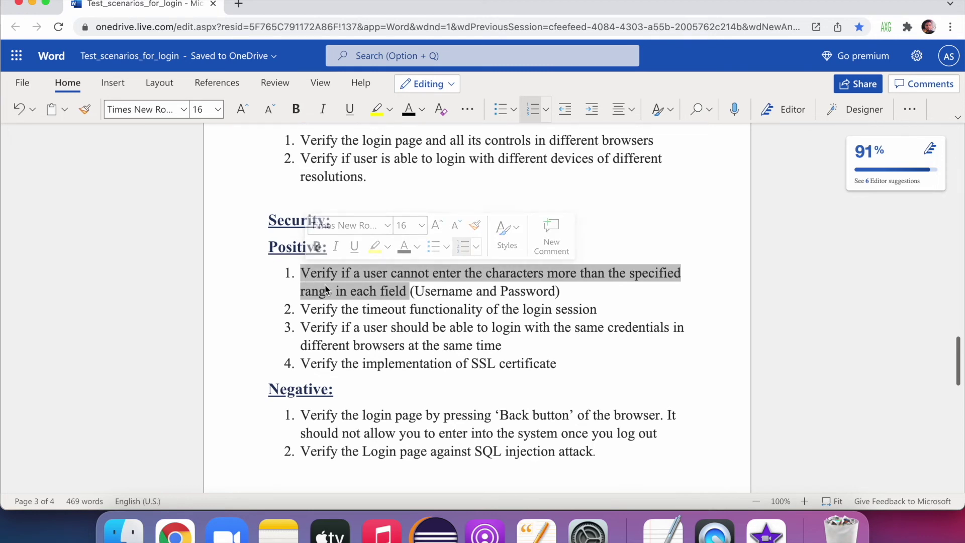
pyautogui.click(327, 286)
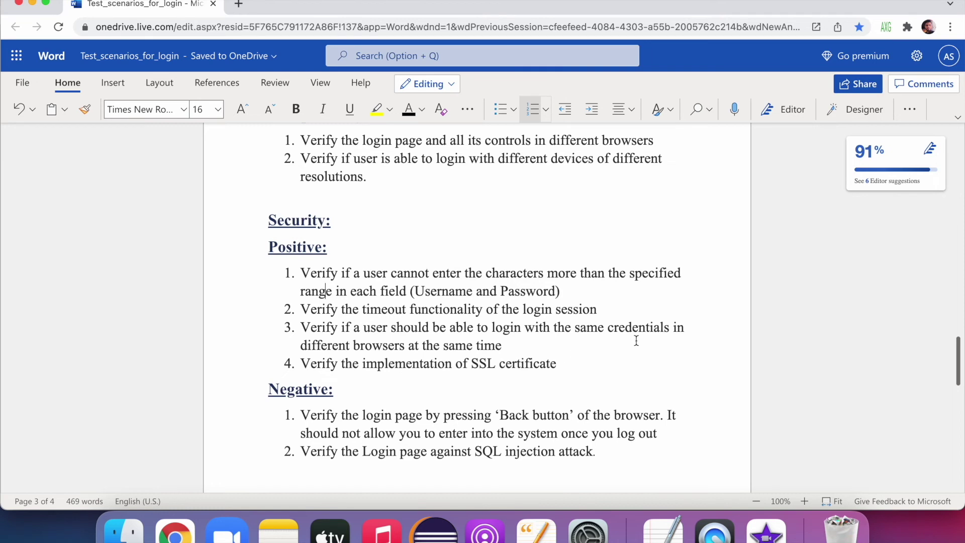
# Step: Examine the positive Security scenarios on same credentials in different browsers and SSL certificate, highlighting "implementation"
pyautogui.click(512, 352)
pyautogui.doubleClick(412, 363)
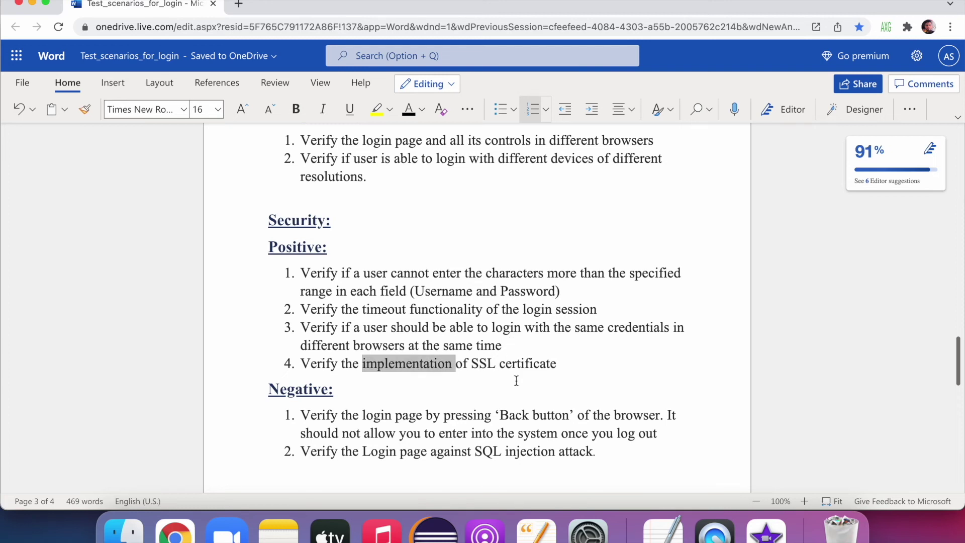
pyautogui.click(557, 363)
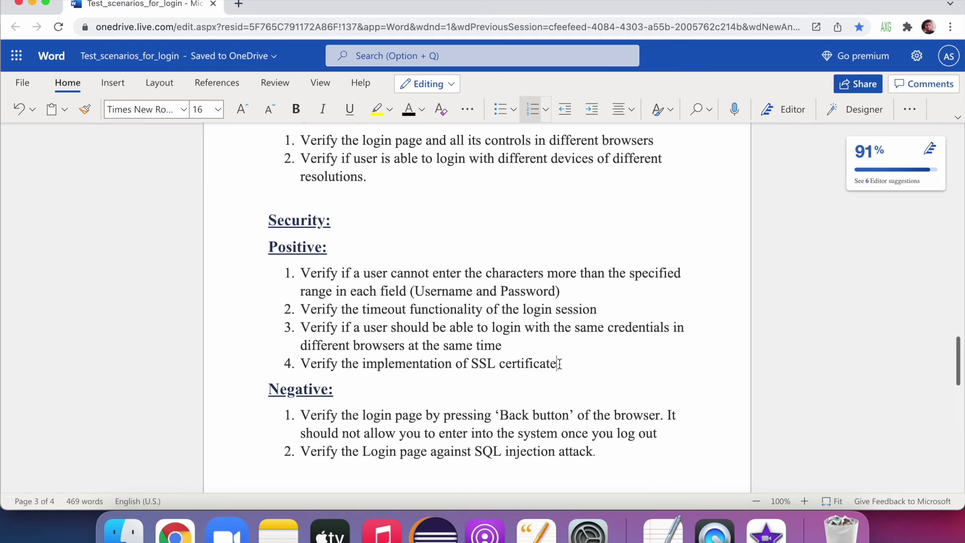
# Step: Examine the negative Security scenarios on the browser's 'Back button' and SQL injection attack, highlighting a word in the first
pyautogui.scroll(-1, 694, 415)
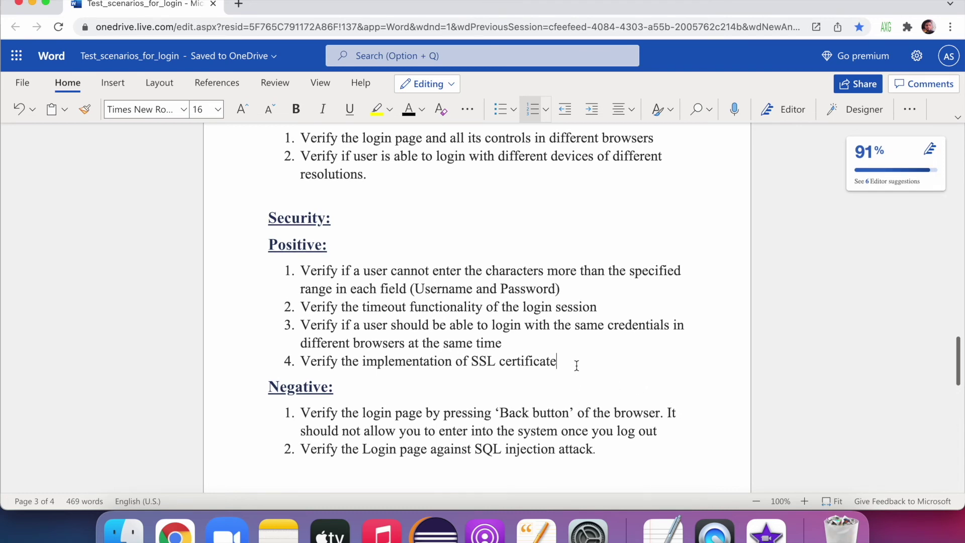
pyautogui.doubleClick(545, 413)
pyautogui.click(653, 410)
pyautogui.scroll(-2, 483, 445)
pyautogui.scroll(-5, 488, 441)
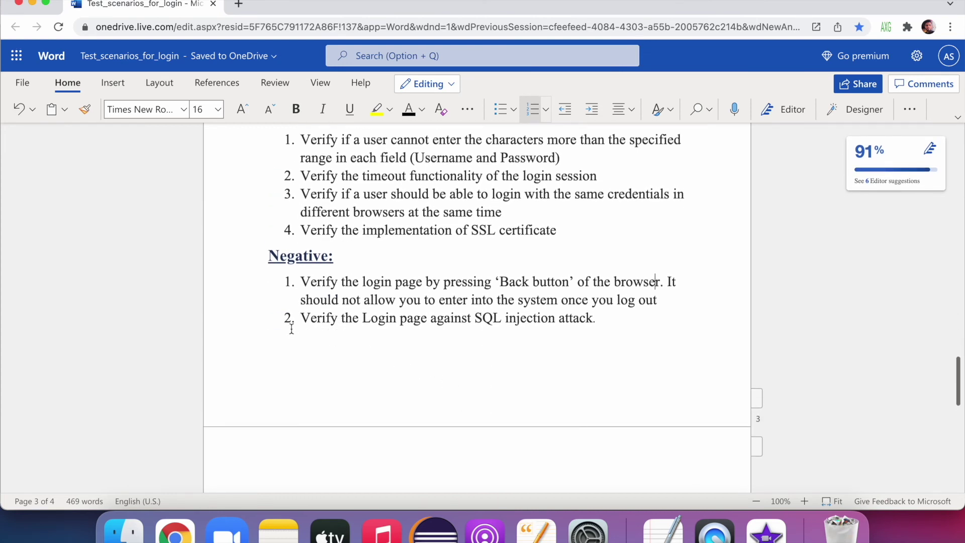
# Step: Delete the trailing period from the negative Security scenario on the SQL injection attack
pyautogui.moveTo(298, 317); pyautogui.dragTo(595, 318)
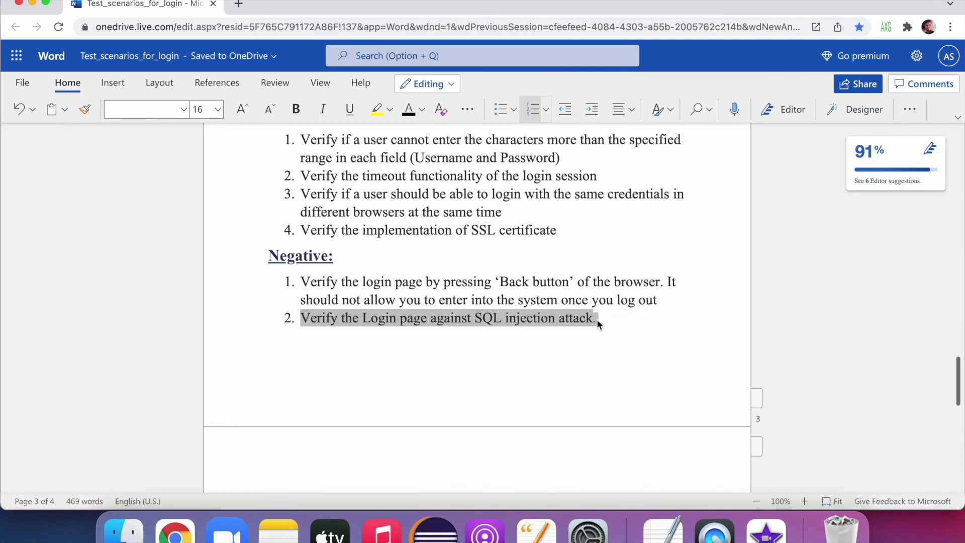
pyautogui.click(595, 318)
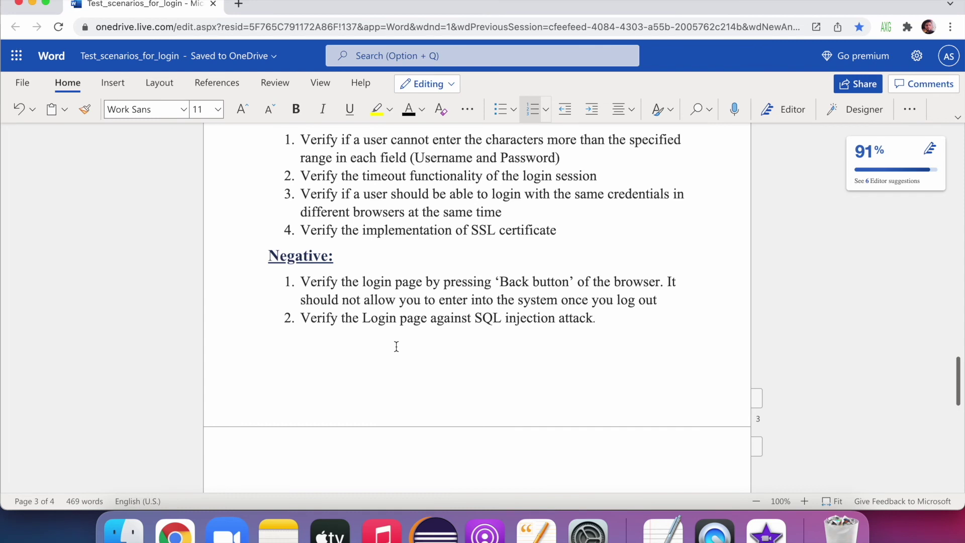
pyautogui.press('BackSpace')
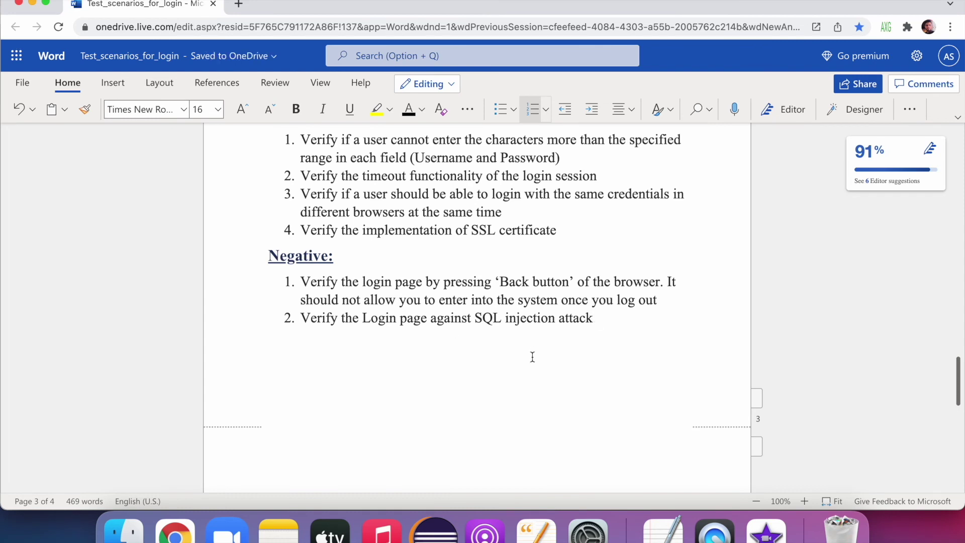
# Step: Skim the whole document again, from the types of testing through the functional scenarios to the Security section, and return to its beginning
pyautogui.scroll(-1, 530, 354)
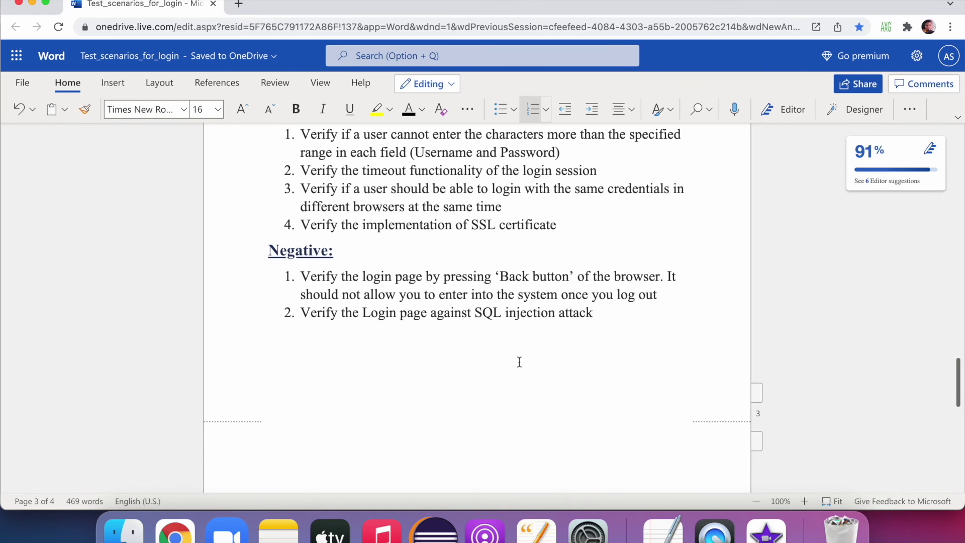
pyautogui.scroll(10, 519, 361)
pyautogui.scroll(20, 519, 361)
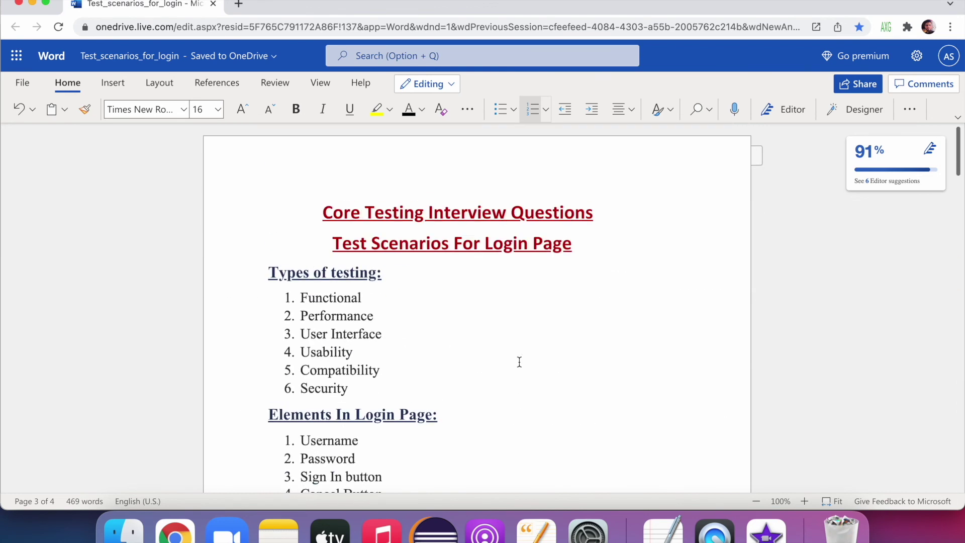
pyautogui.scroll(-10, 520, 359)
pyautogui.scroll(-9, 523, 357)
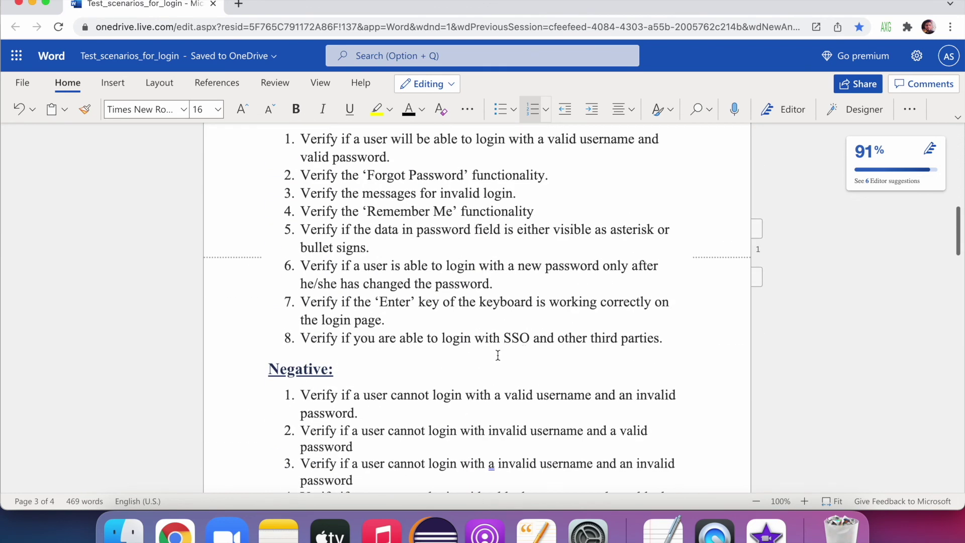
pyautogui.scroll(-20, 497, 354)
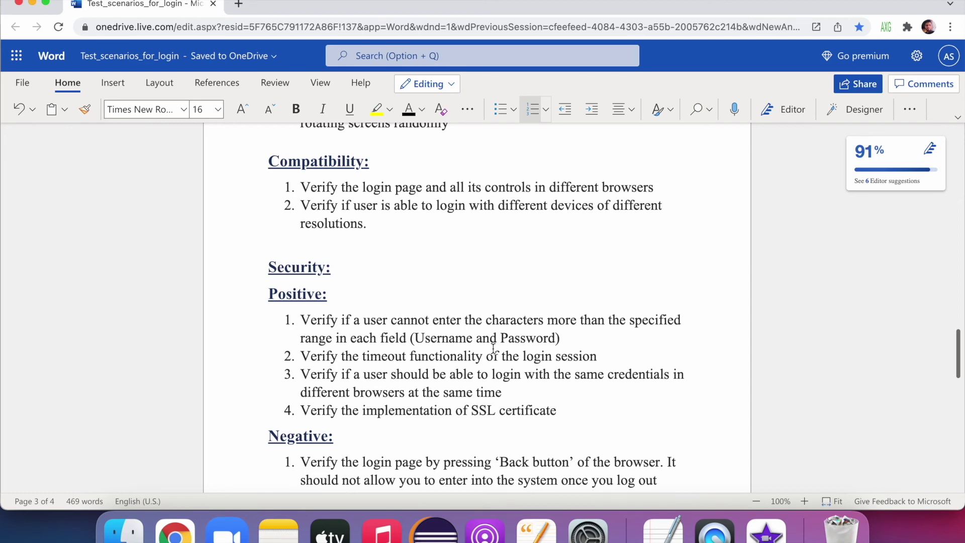
pyautogui.scroll(20, 493, 348)
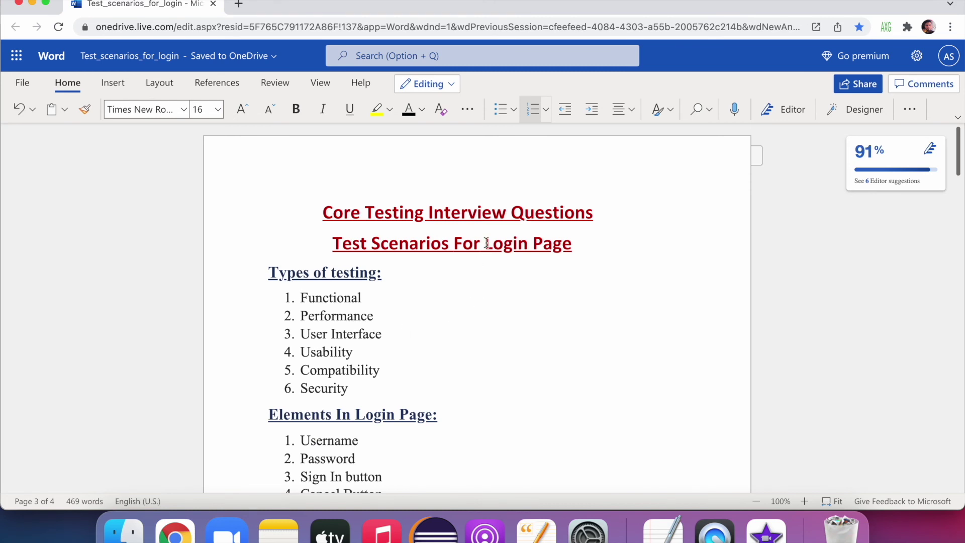
# Step: Examine the title line "Test Scenarios For Login Page", highlighting part of its closing words
pyautogui.moveTo(487, 243); pyautogui.dragTo(547, 249)
pyautogui.click(569, 244)
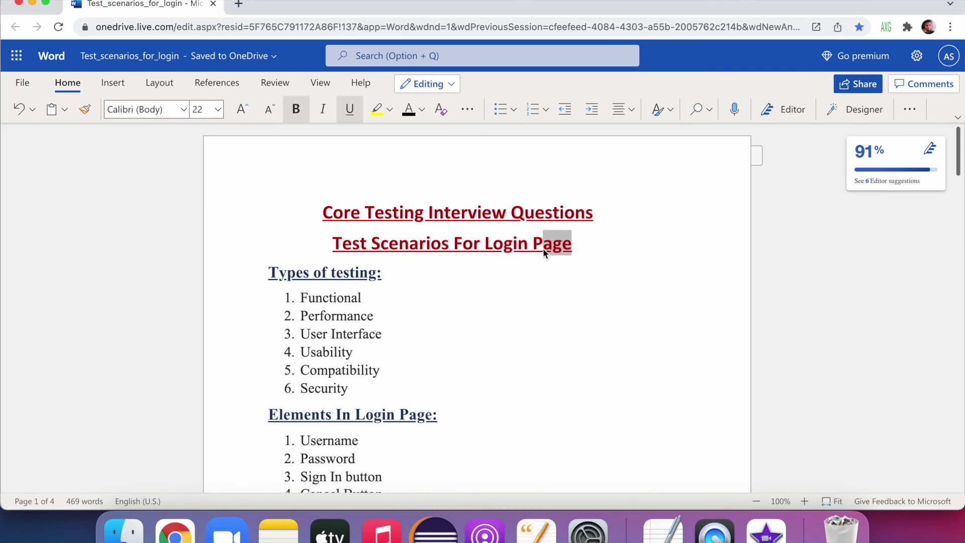
pyautogui.click(487, 247)
# Step: Examine the "Types of testing" list, highlighting all six types and then single entries, and glance over the "Elements In Login Page" list
pyautogui.moveTo(301, 297); pyautogui.dragTo(361, 385)
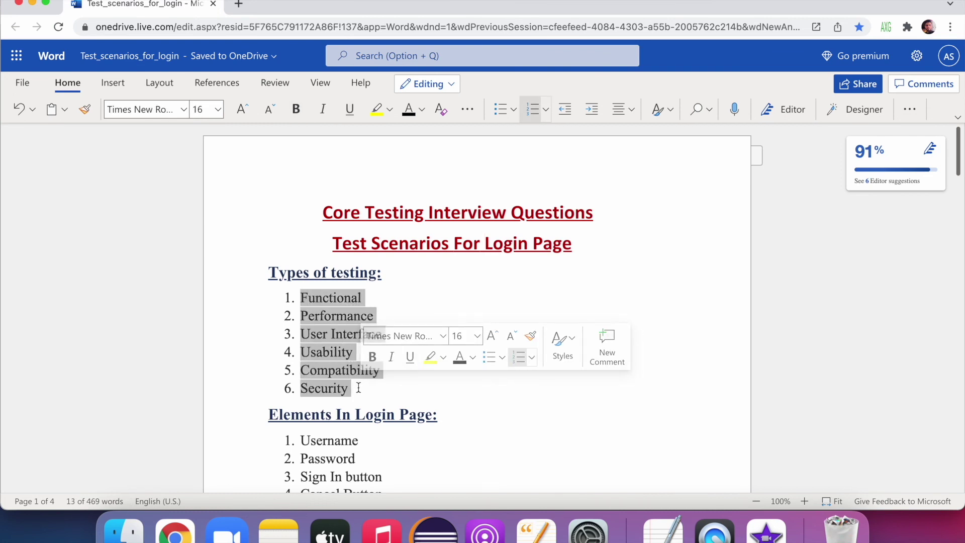
pyautogui.click(354, 388)
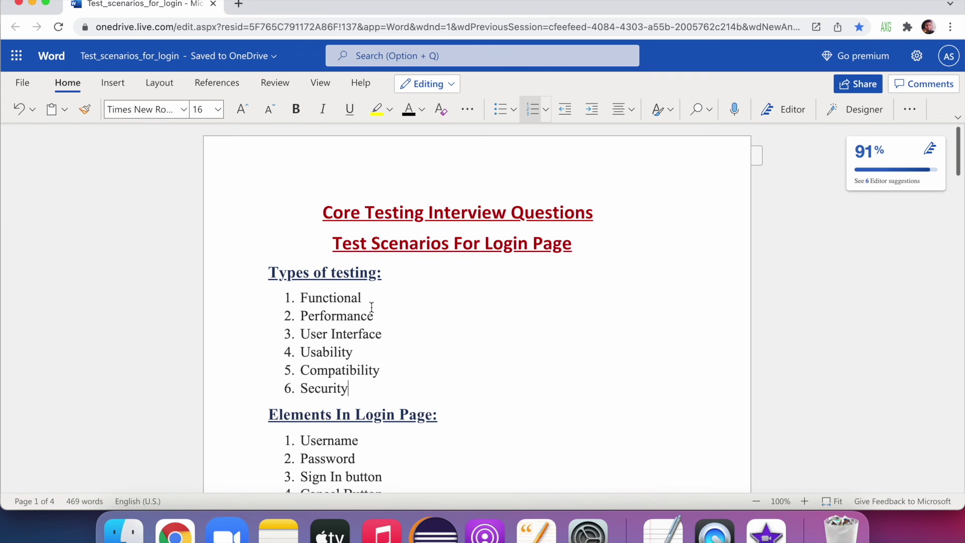
pyautogui.doubleClick(350, 314)
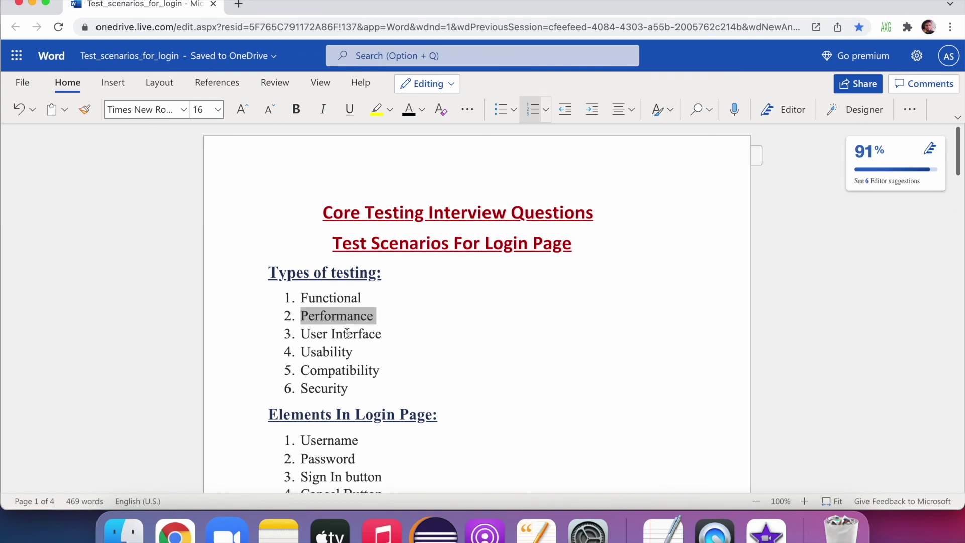
pyautogui.doubleClick(347, 334)
pyautogui.click(471, 332)
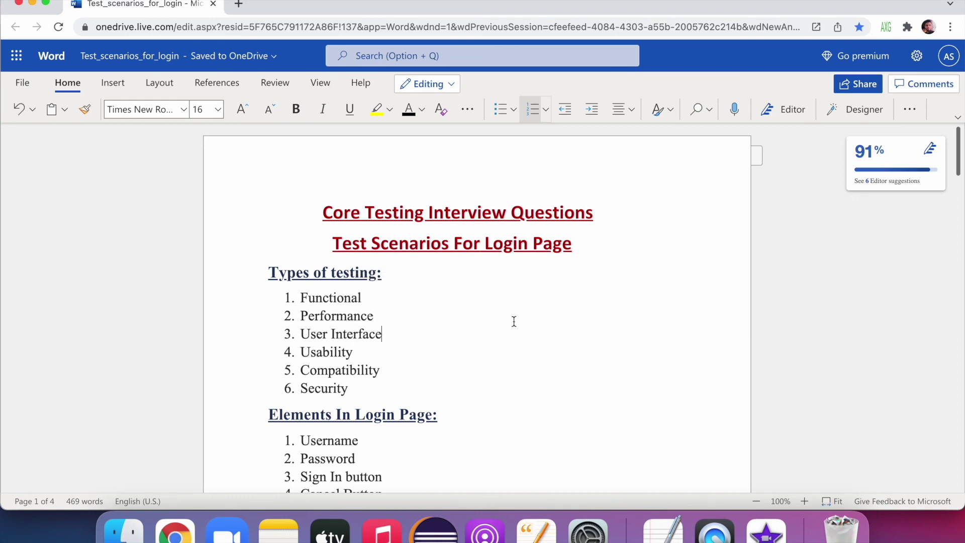
pyautogui.scroll(-5, 514, 321)
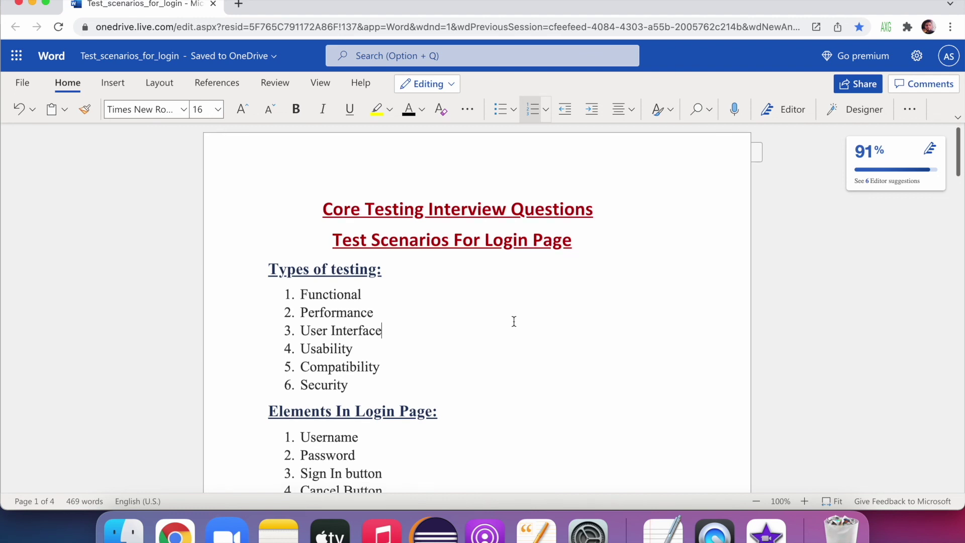
pyautogui.scroll(-1, 513, 321)
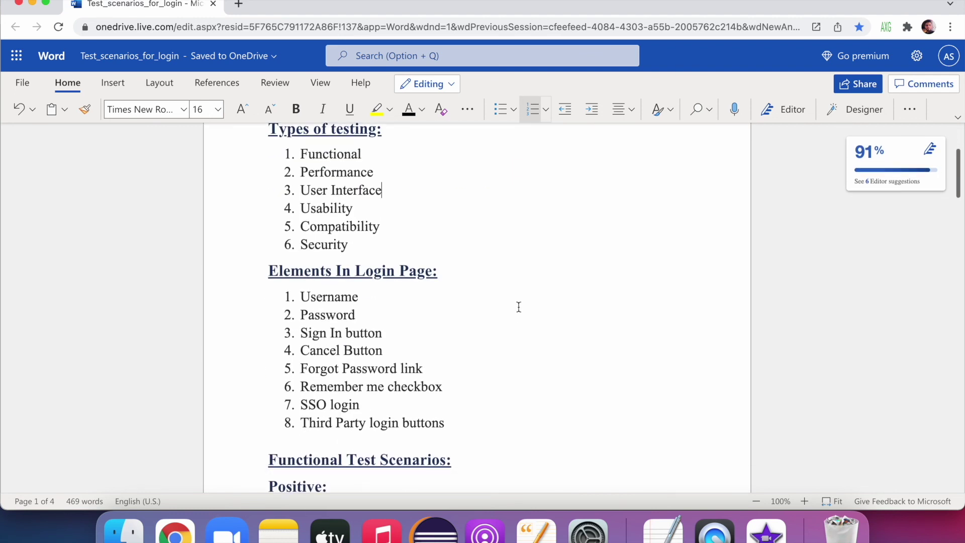
pyautogui.scroll(6, 513, 305)
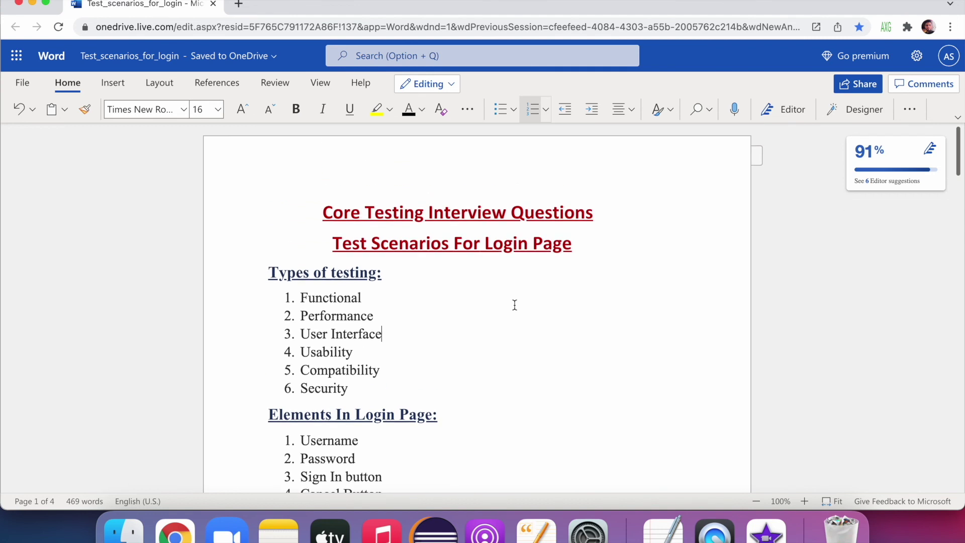